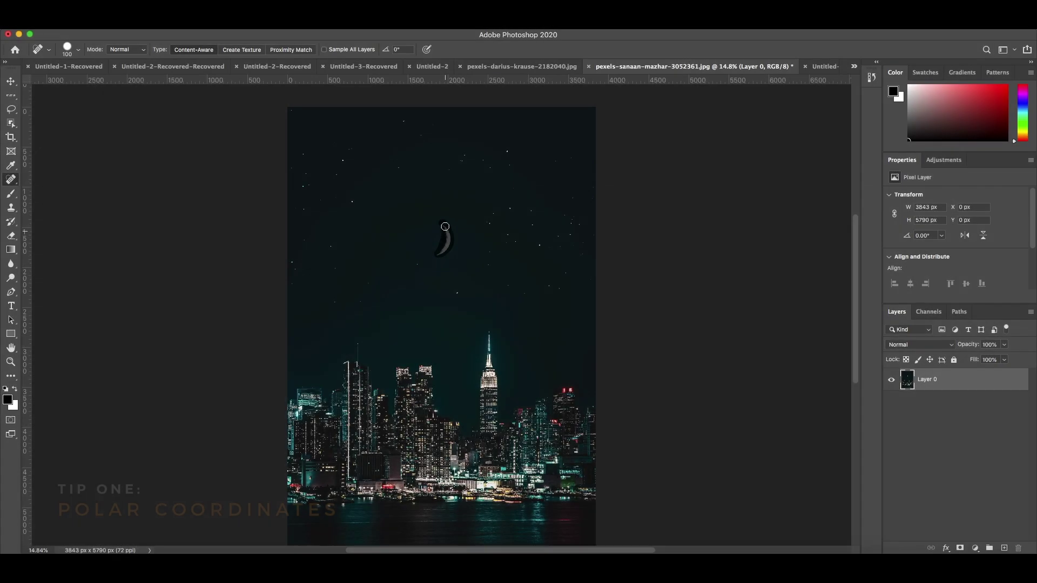
# Step: Heal out the moon and stretch a one-pixel skyline row up to the canvas top as a new layer
pyautogui.moveTo(445, 226); pyautogui.dragTo(447, 226)
pyautogui.click(10, 95)
pyautogui.click(571, 390)
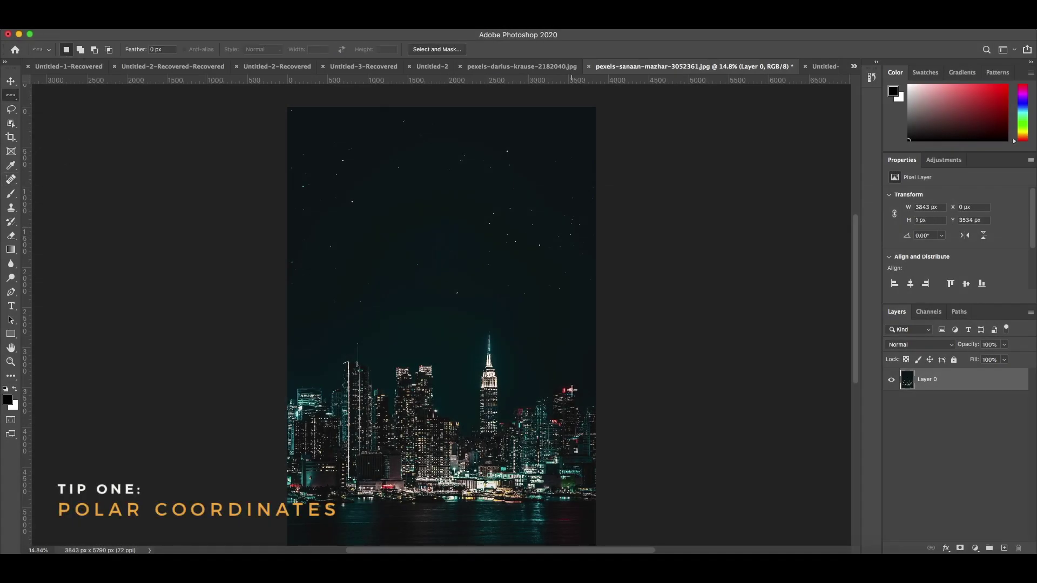
pyautogui.press('super+c')
pyautogui.press('super+v')
pyautogui.press('super+t')
pyautogui.moveTo(442, 389); pyautogui.dragTo(451, 104)
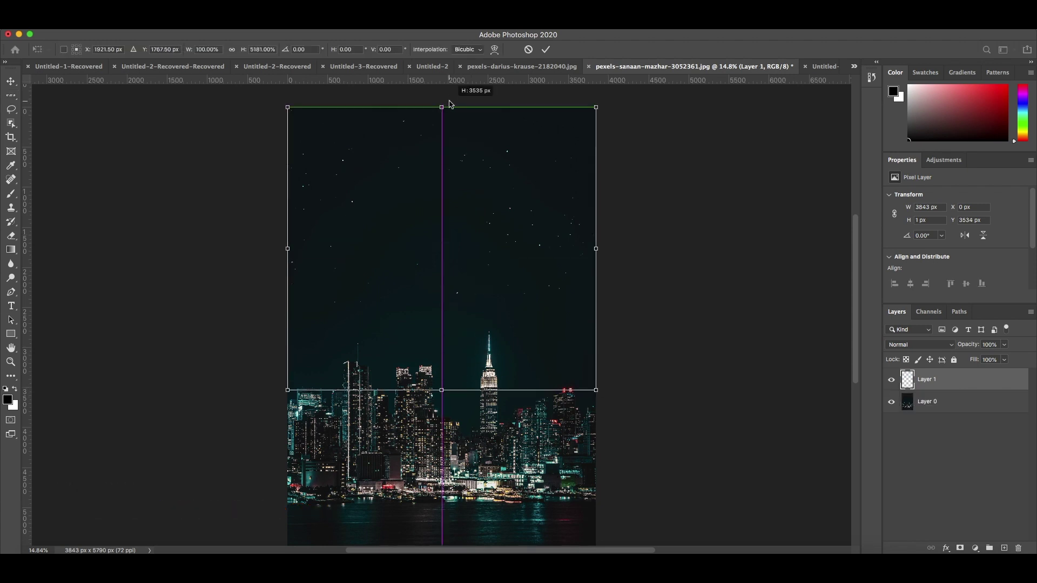
pyautogui.press('Return')
# Step: Set the first streak layer to Lighten and stretch a second, lower pixel row up to the top
pyautogui.click(918, 344)
pyautogui.click(918, 419)
pyautogui.click(929, 402)
pyautogui.click(558, 423)
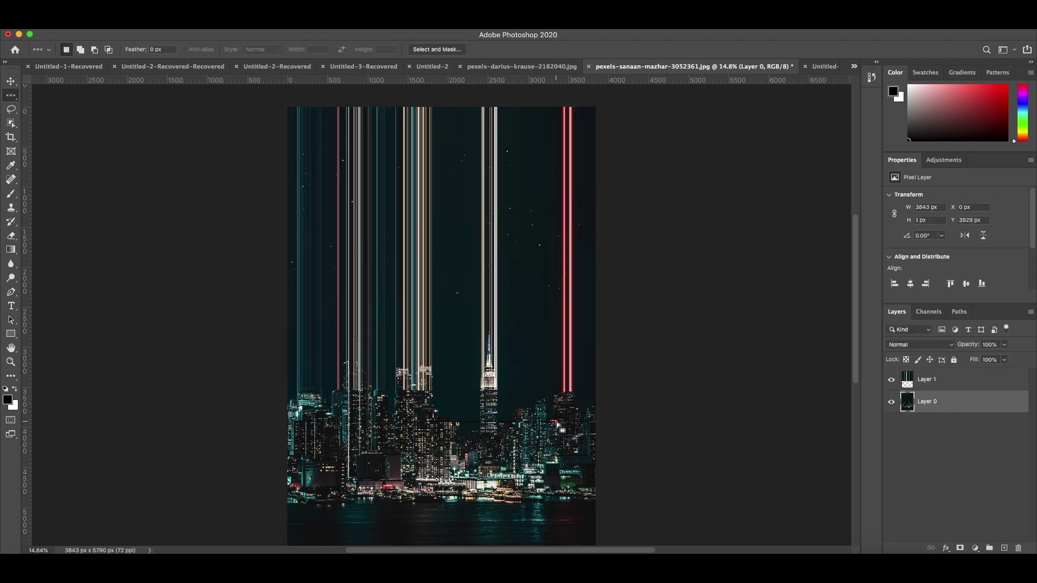
pyautogui.press('super+c')
pyautogui.press('super+v')
pyautogui.press('super+t')
pyautogui.moveTo(442, 423); pyautogui.dragTo(442, 107)
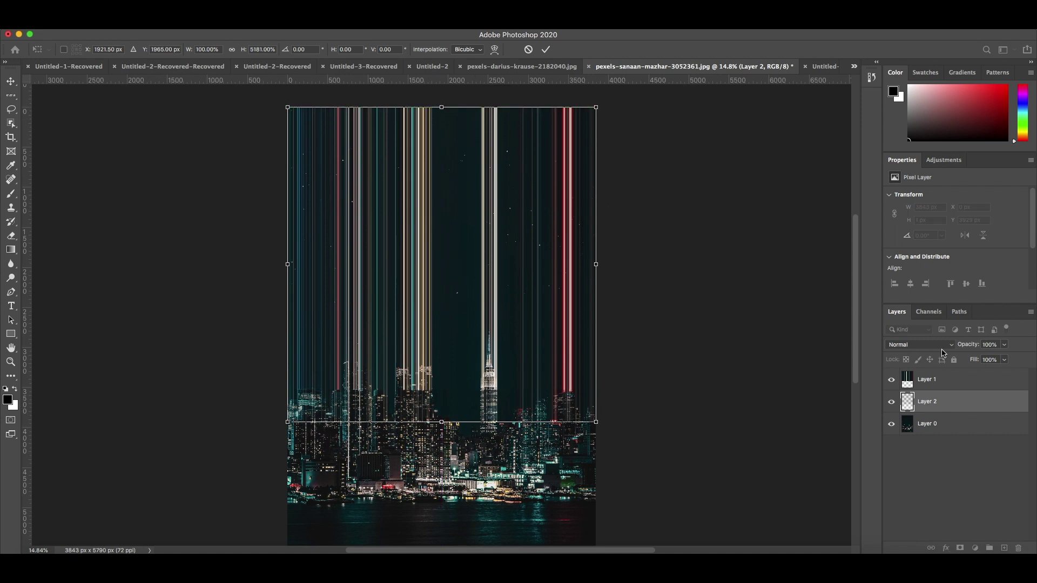
# Step: Set Layer 2 to Lighten at 67% opacity, then marquee the streaked skyline area
pyautogui.click(918, 345)
pyautogui.click(918, 419)
pyautogui.press('Return')
pyautogui.press('e')
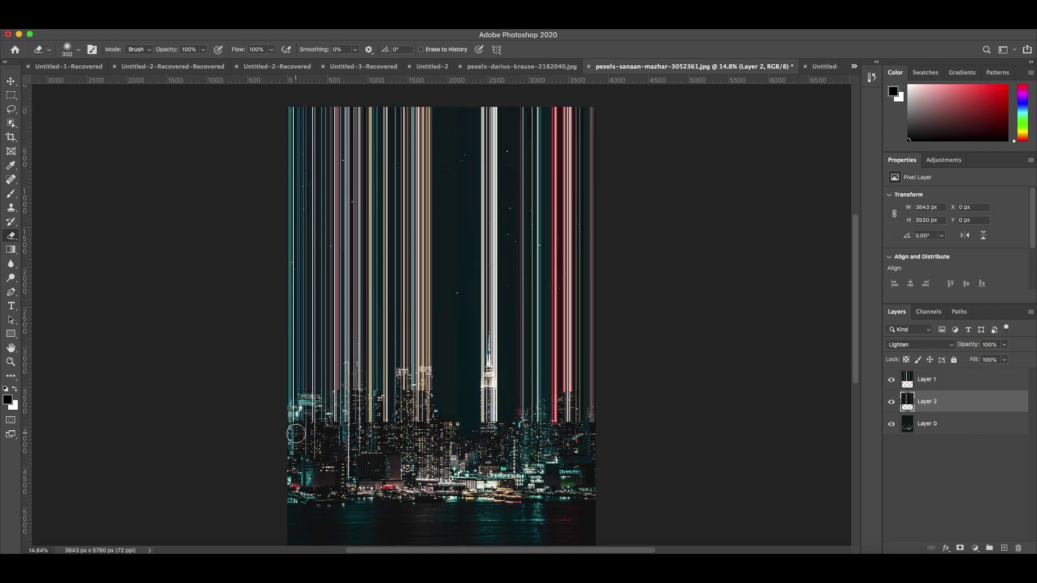
pyautogui.press(']')
pyautogui.press(']')
pyautogui.press(']')
pyautogui.press(']')
pyautogui.press(']')
pyautogui.hotkey('alt', ']')
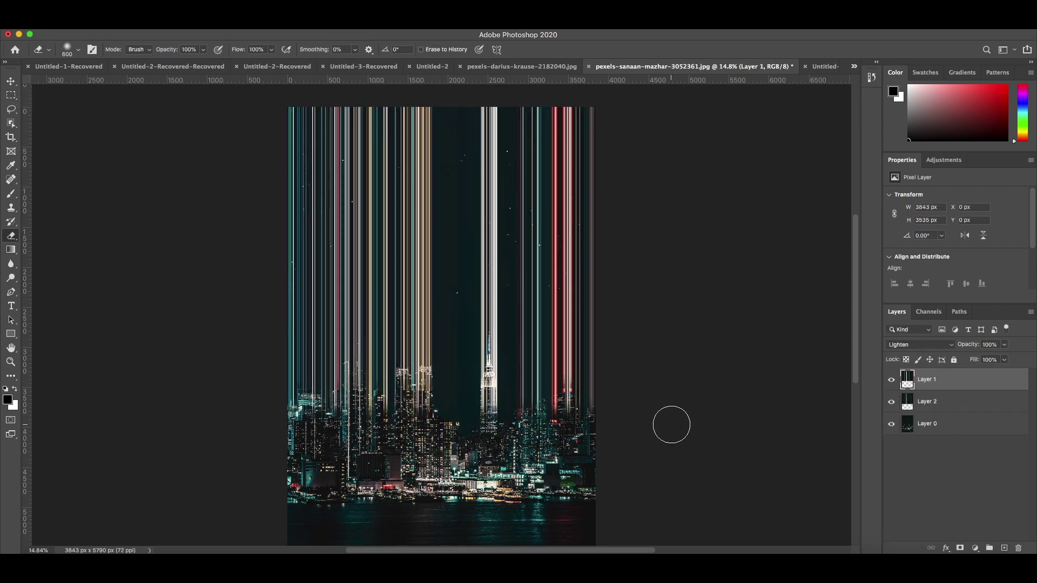
pyautogui.click(926, 402)
pyautogui.moveTo(1004, 345); pyautogui.dragTo(988, 361)
pyautogui.press('m')
pyautogui.moveTo(595, 496); pyautogui.dragTo(235, 182)
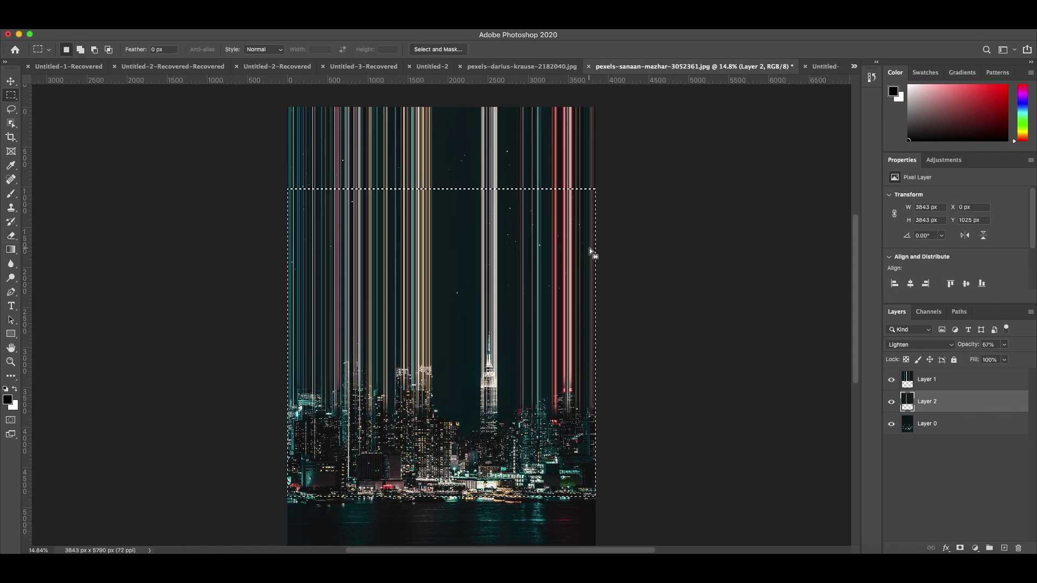
# Step: Copy Merged the streaked skyline and create a 3843 × 3843 px document from the Clipboard preset
pyautogui.press('shift+super+c')
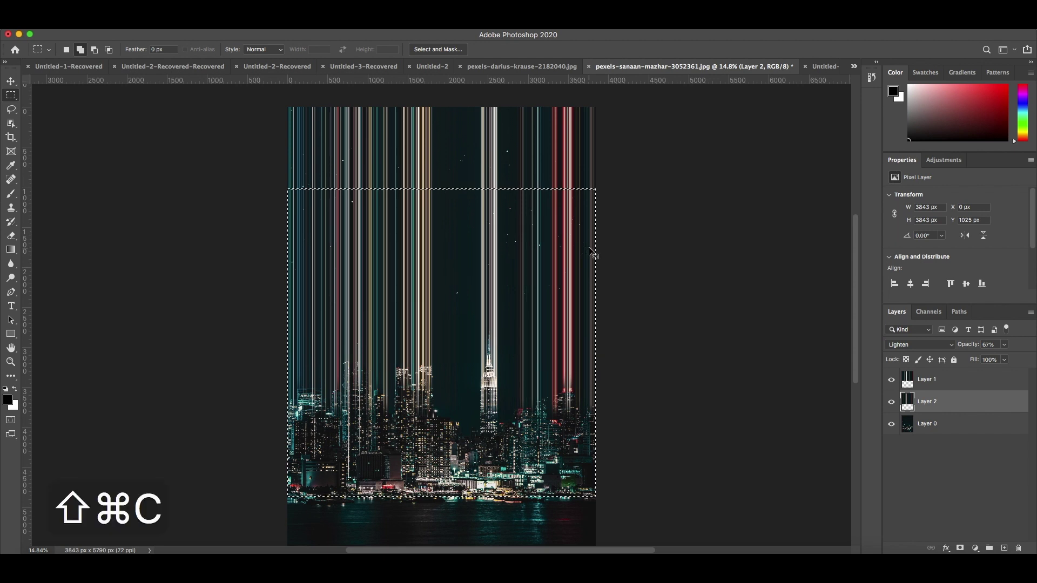
pyautogui.click(628, 249)
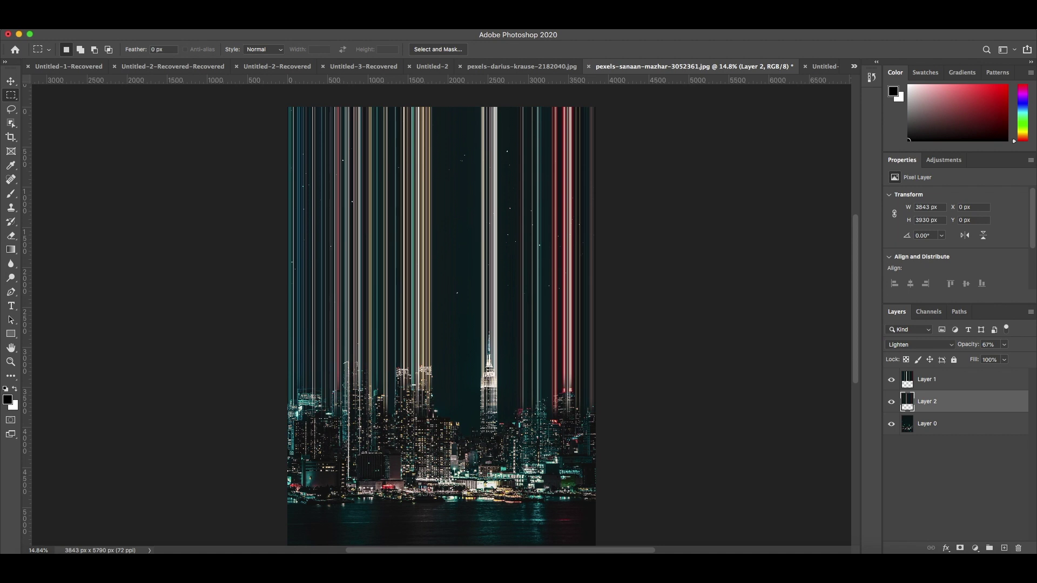
pyautogui.click(81, 24)
pyautogui.click(94, 36)
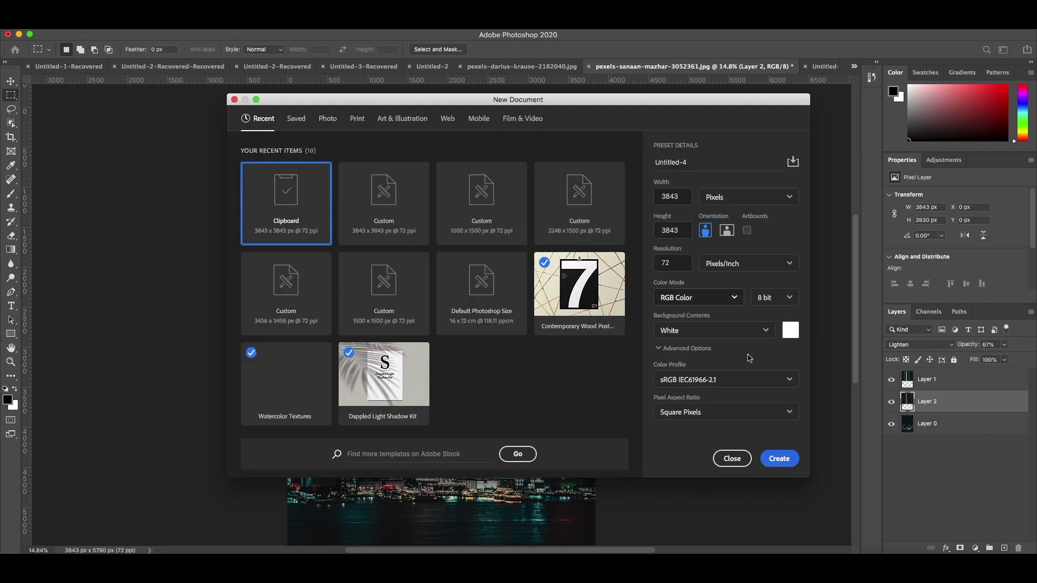
pyautogui.click(785, 459)
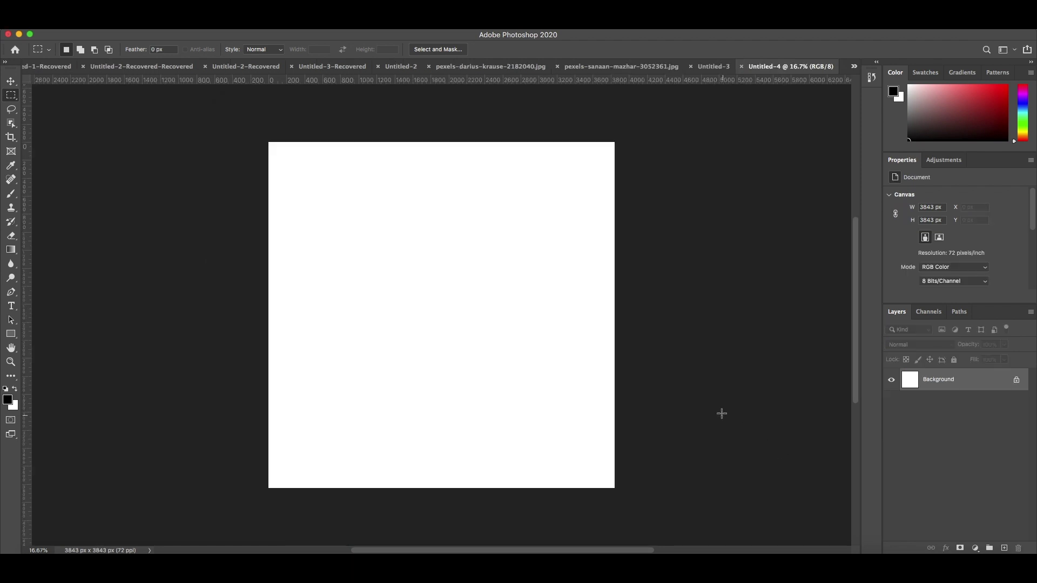
# Step: Paste the streaked skyline into Untitled-4 as Layer 1 and flip it vertically
pyautogui.press('super+v')
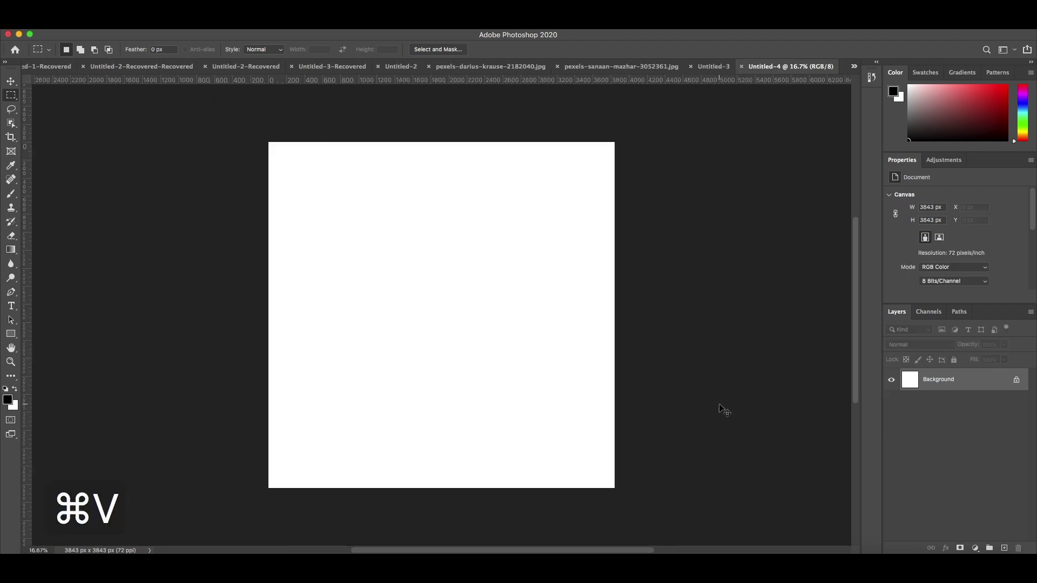
pyautogui.press('super+t')
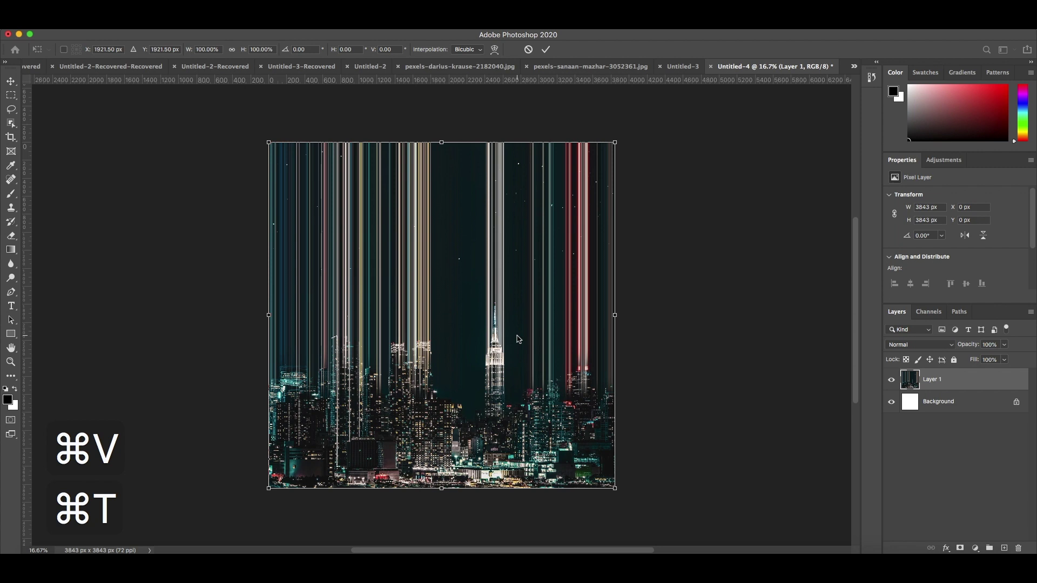
pyautogui.rightClick(517, 339)
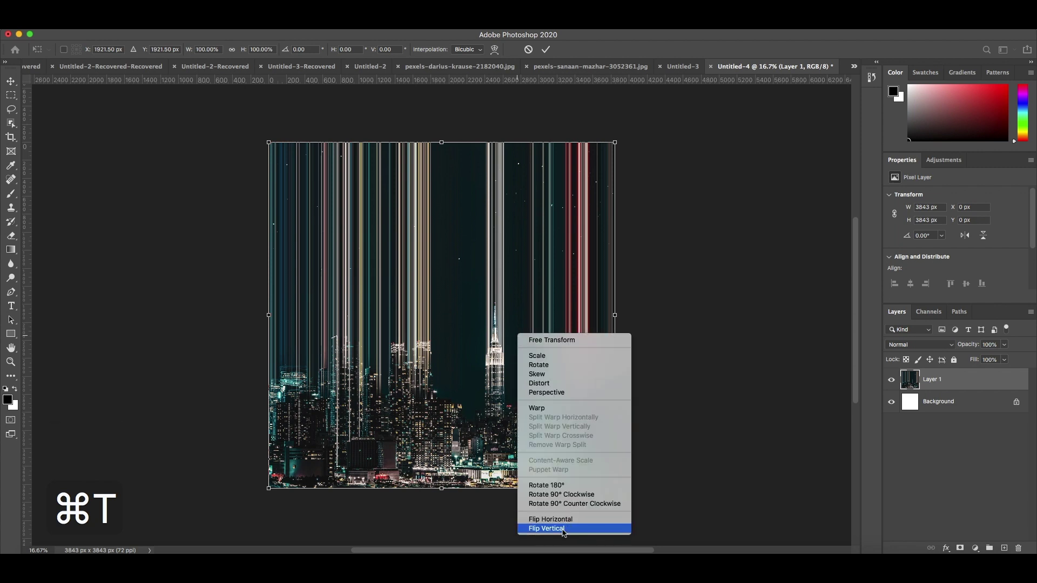
pyautogui.click(547, 528)
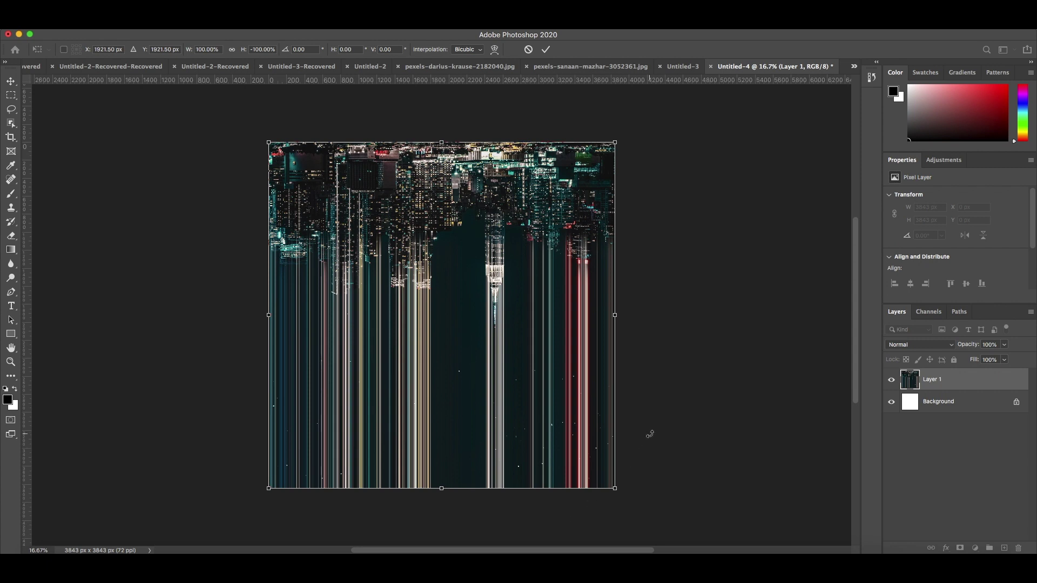
pyautogui.press('Return')
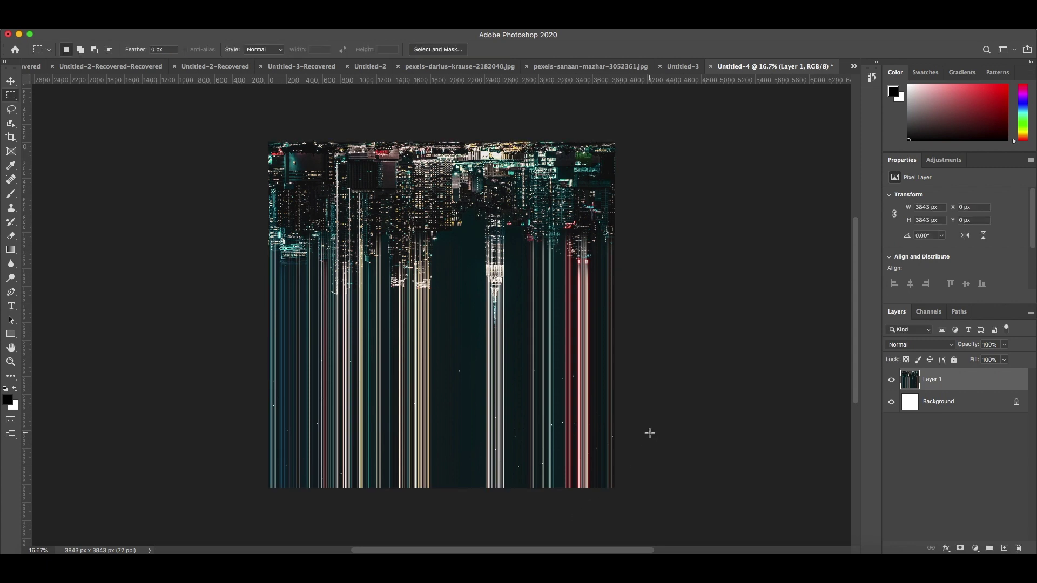
pyautogui.click(260, 24)
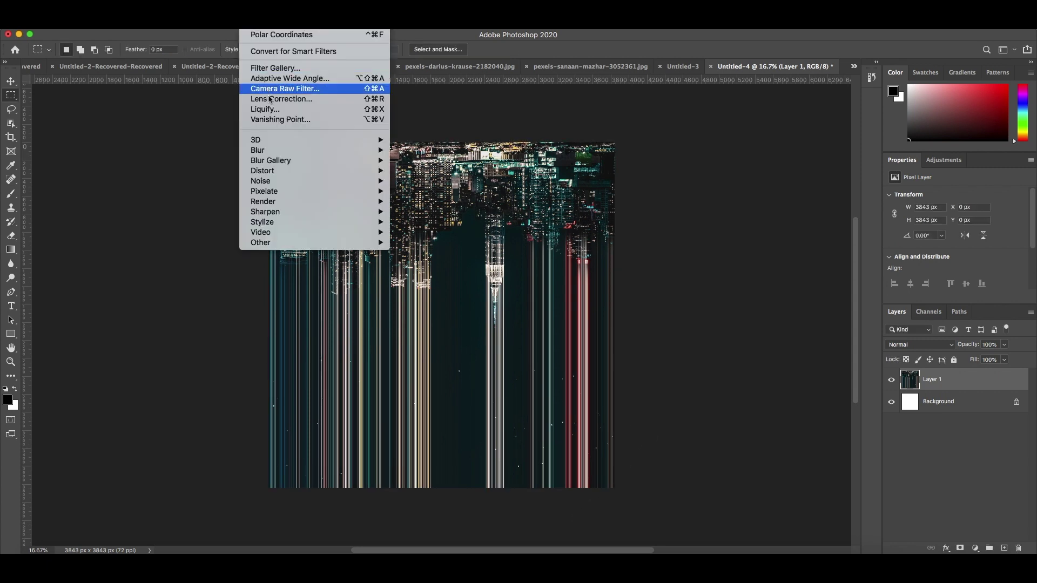
# Step: Apply Polar Coordinates (Rectangular to Polar) to Layer 1, then select the whole square canvas
pyautogui.moveTo(362, 176)
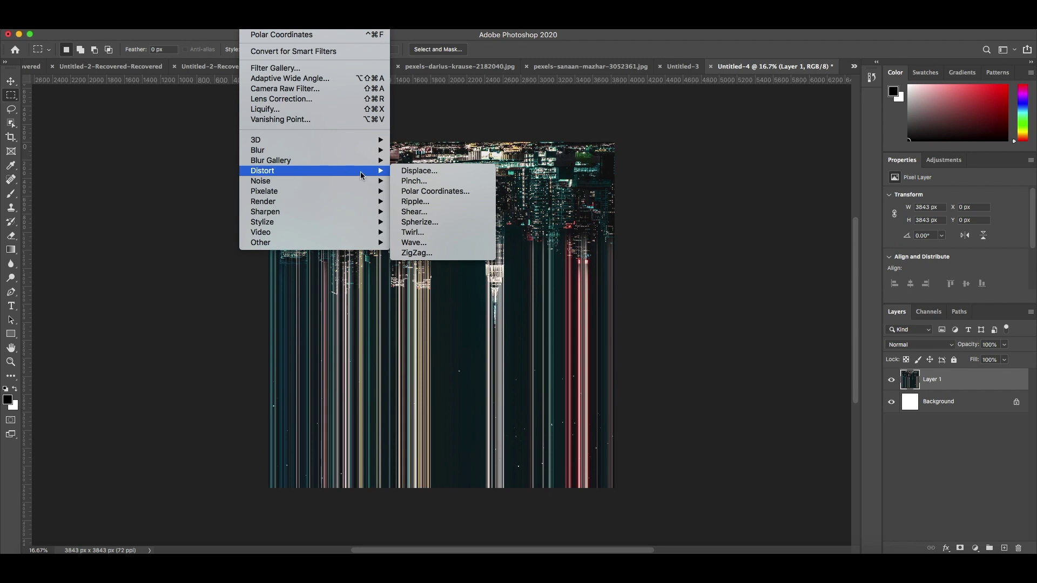
pyautogui.click(439, 195)
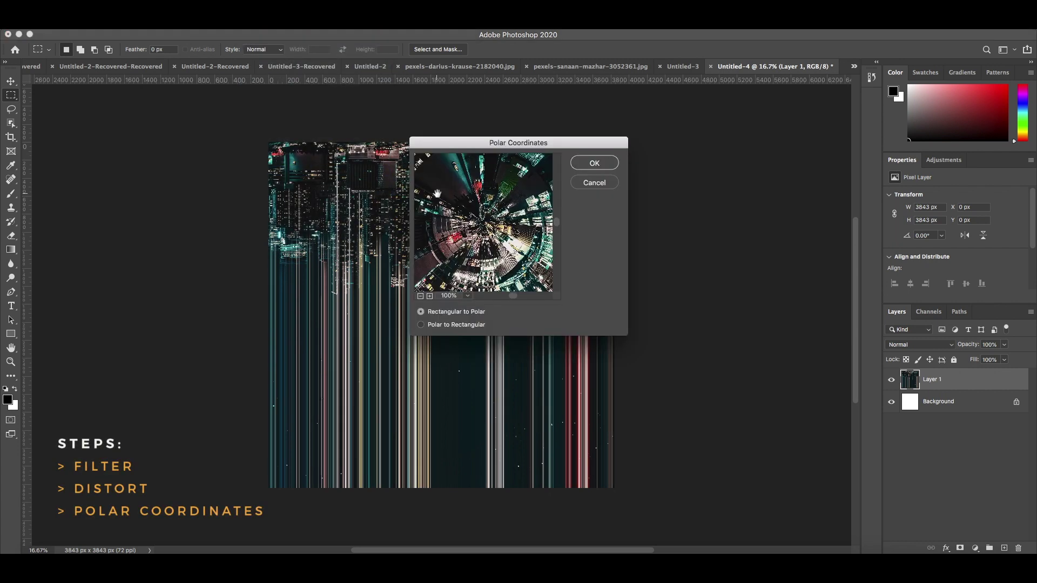
pyautogui.click(594, 163)
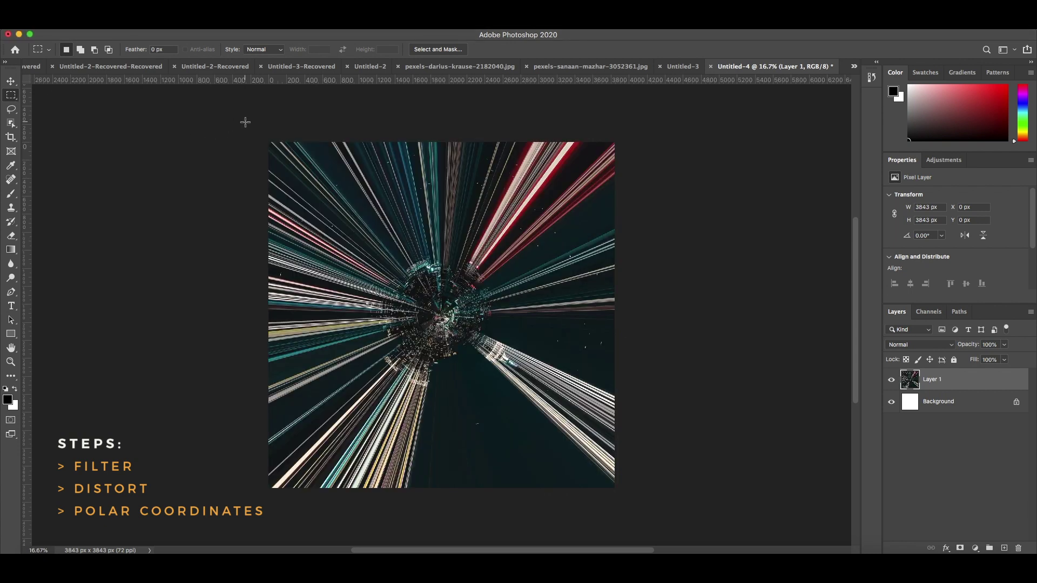
pyautogui.moveTo(243, 121); pyautogui.dragTo(692, 512)
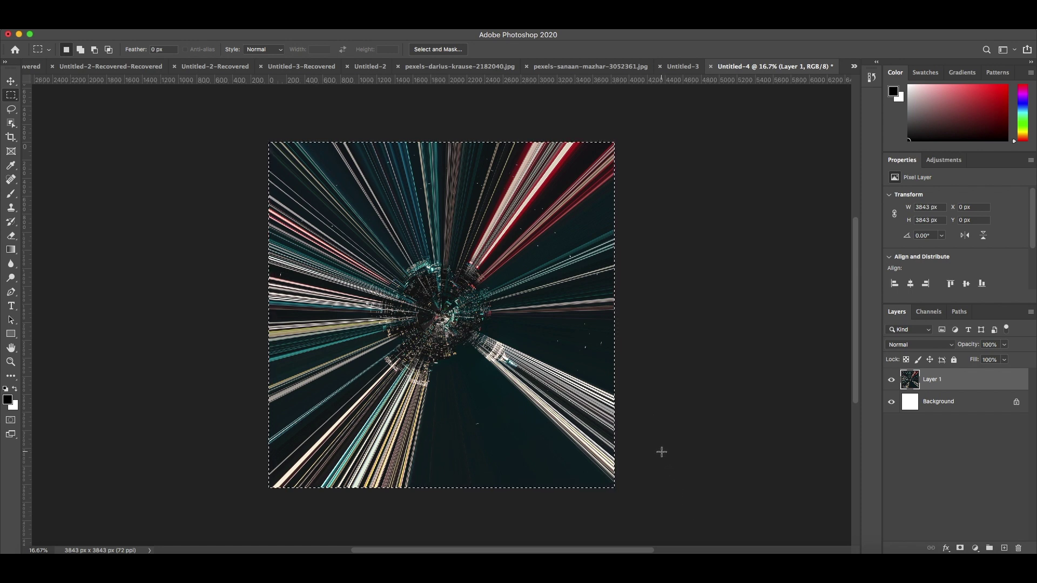
# Step: Paste the radial burst as a new layer in the original skyline document, hiding Layer 2 and Layer 0
pyautogui.press('super+c')
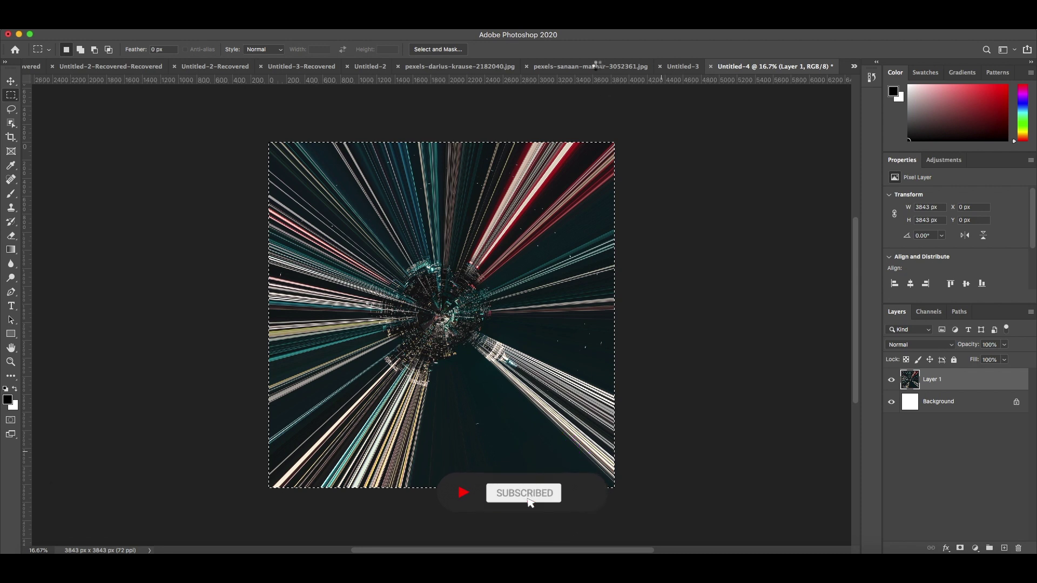
pyautogui.click(596, 67)
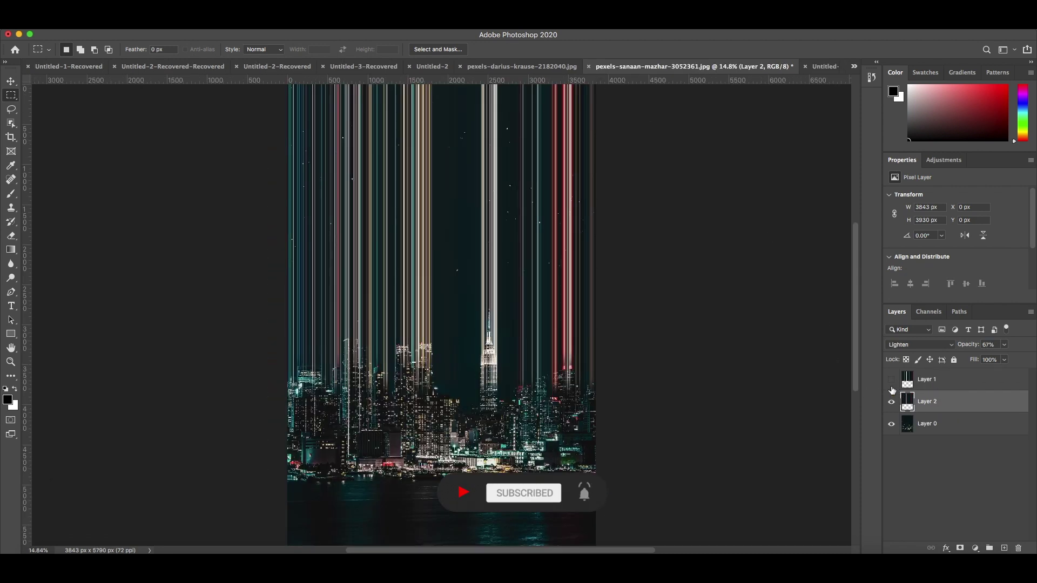
pyautogui.moveTo(891, 401); pyautogui.dragTo(892, 424)
pyautogui.click(938, 385)
pyautogui.press('super+v')
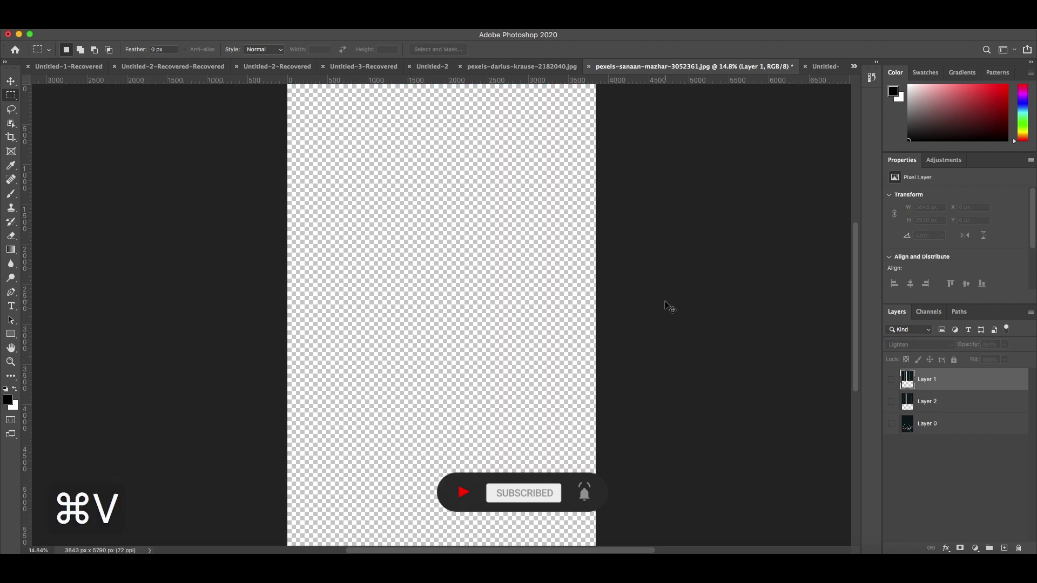
# Step: Enlarge the pasted burst proportionally to about 5908 px and commit the transform
pyautogui.press('super+t')
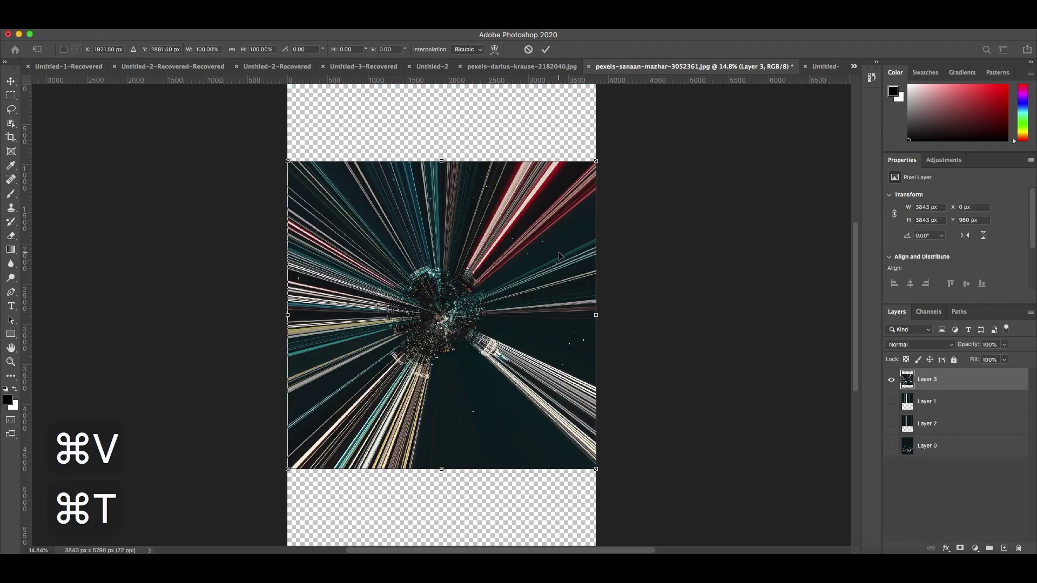
pyautogui.moveTo(580, 194); pyautogui.dragTo(346, 131)
pyautogui.press('Return')
pyautogui.press('z')
pyautogui.click(572, 192)
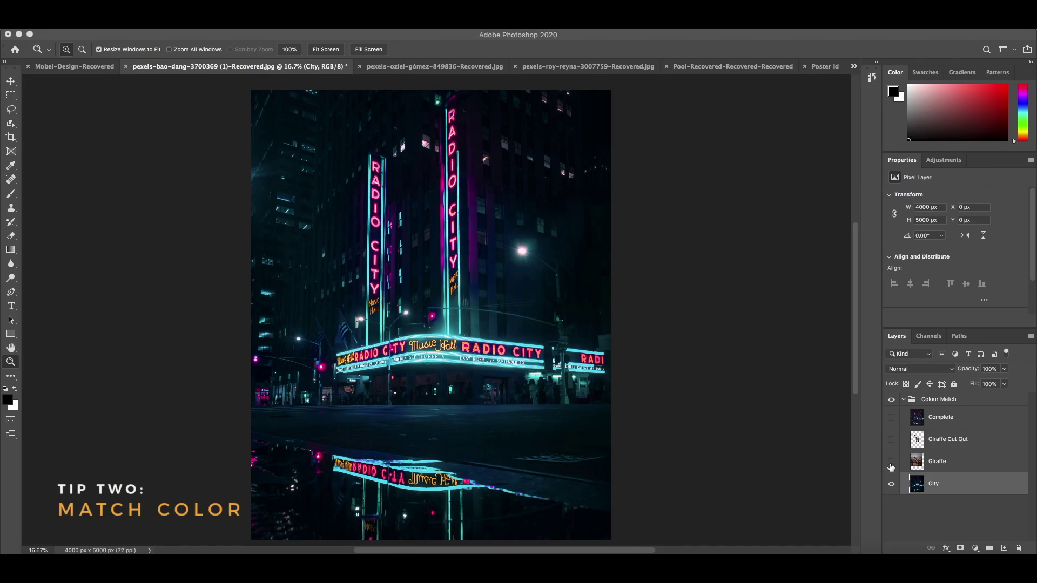
# Step: Show Giraffe Cut Out over the city, hide the full Giraffe layer, and make the cut-out active
pyautogui.click(891, 464)
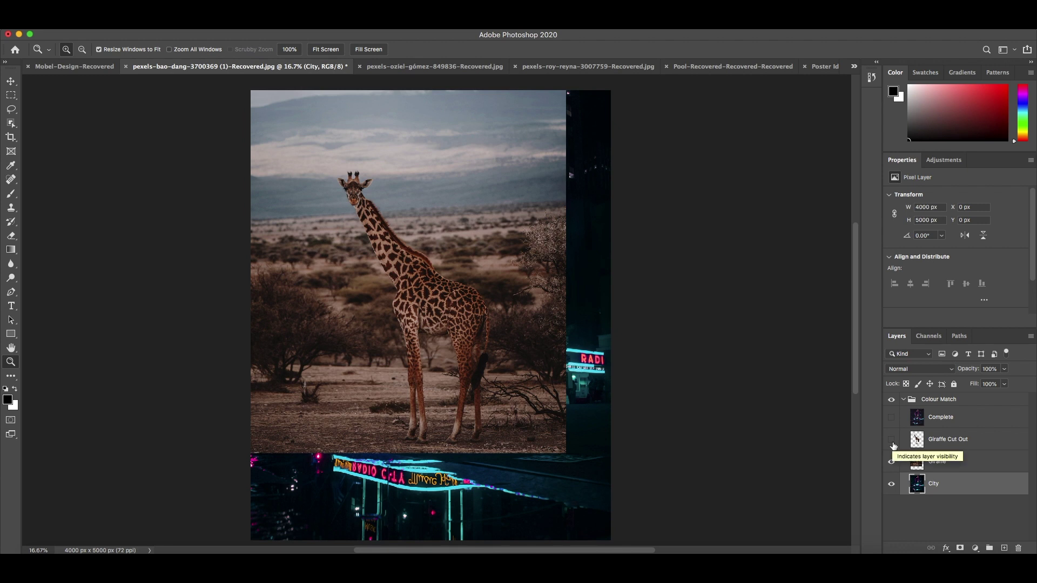
pyautogui.click(892, 442)
pyautogui.click(892, 463)
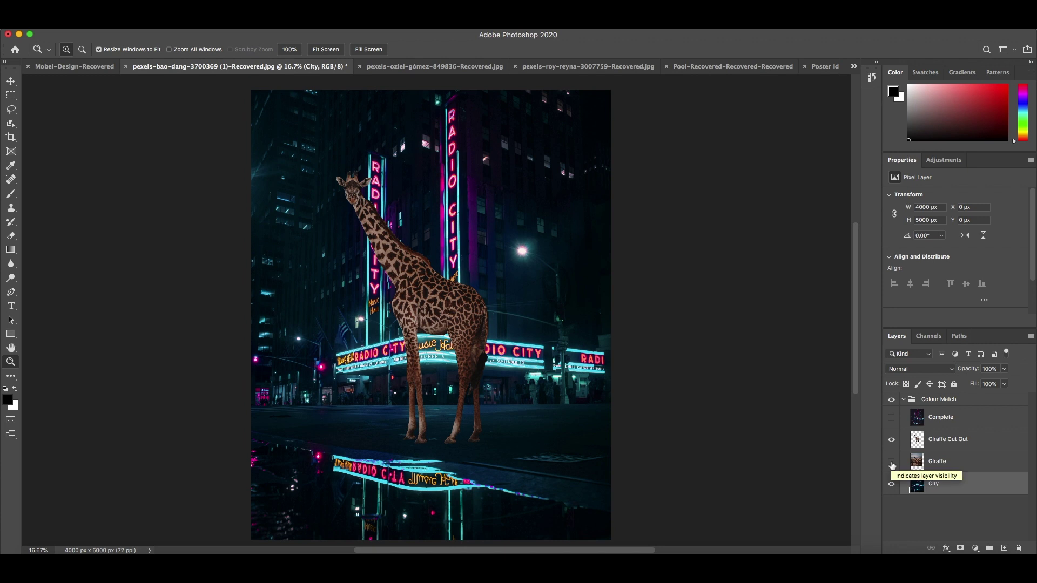
pyautogui.click(959, 440)
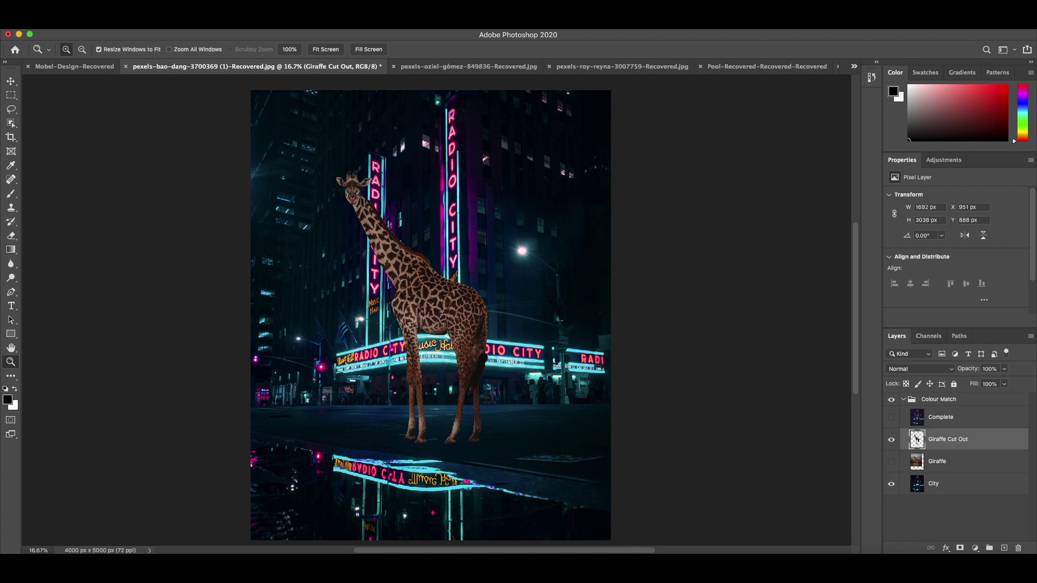
pyautogui.click(129, 24)
pyautogui.moveTo(150, 52)
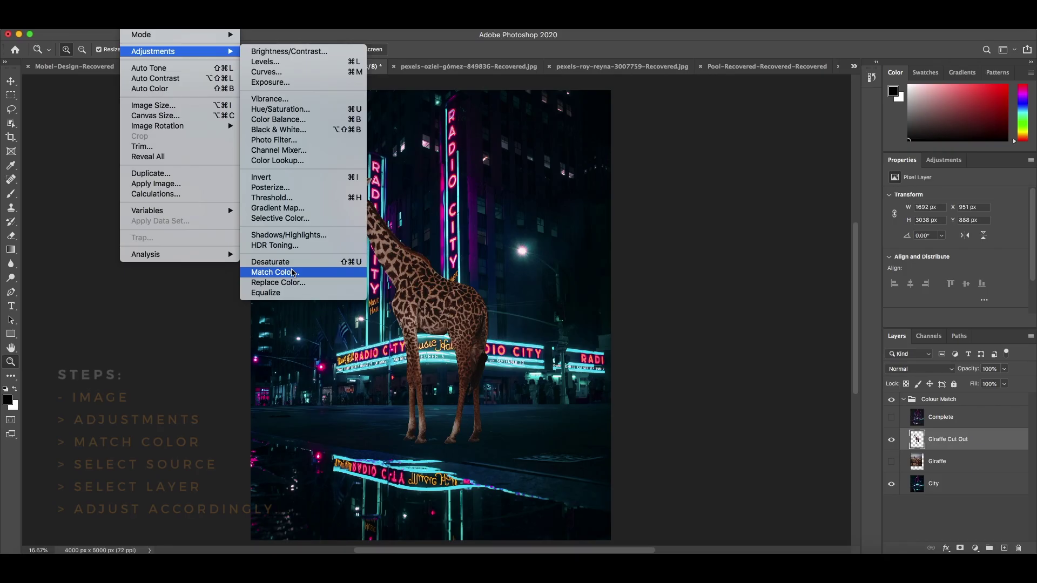
# Step: Start a Match Color adjustment using the City layer as the colour source
pyautogui.click(515, 458)
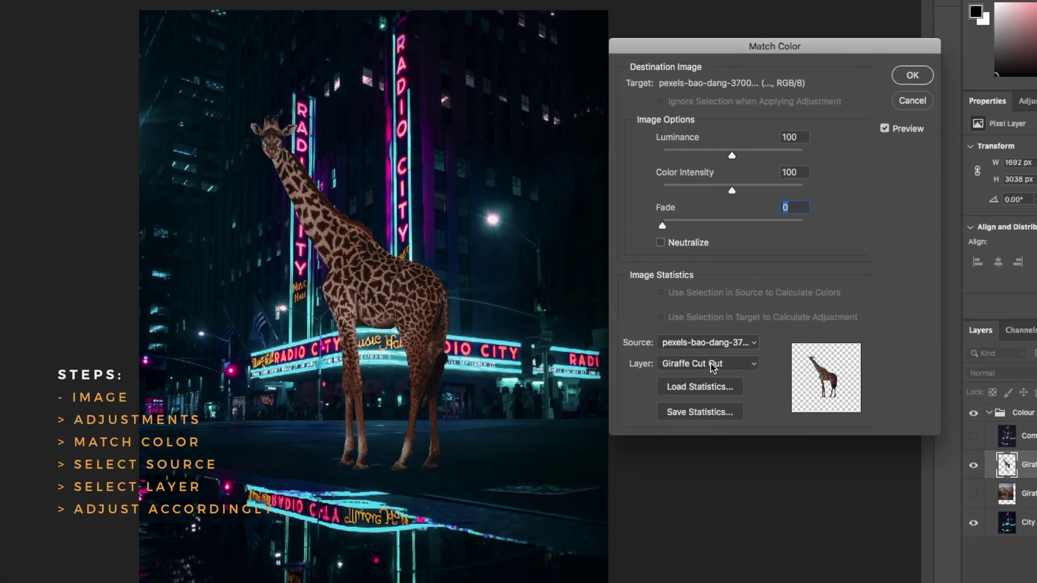
pyautogui.click(690, 360)
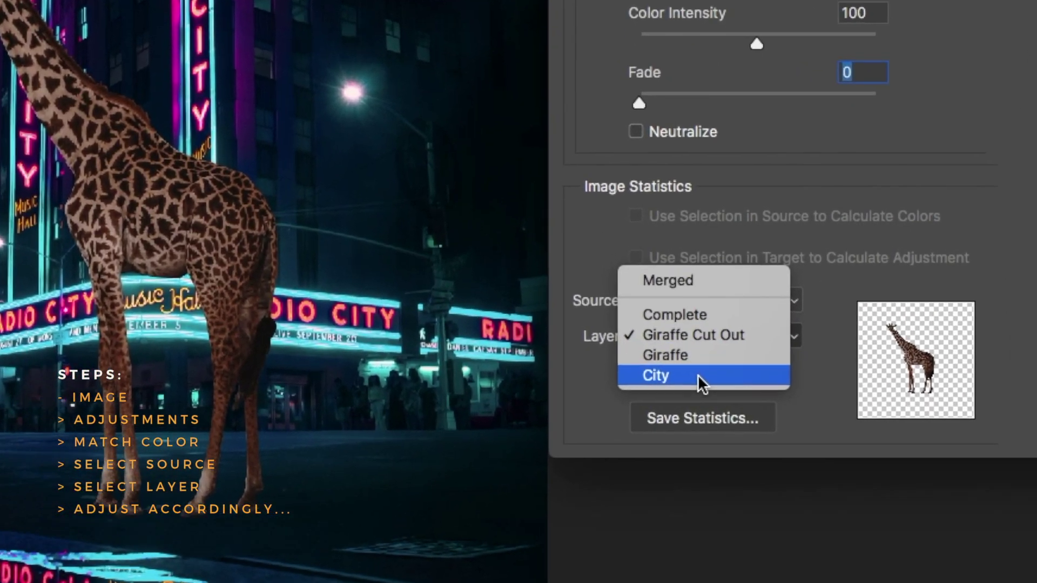
pyautogui.click(669, 383)
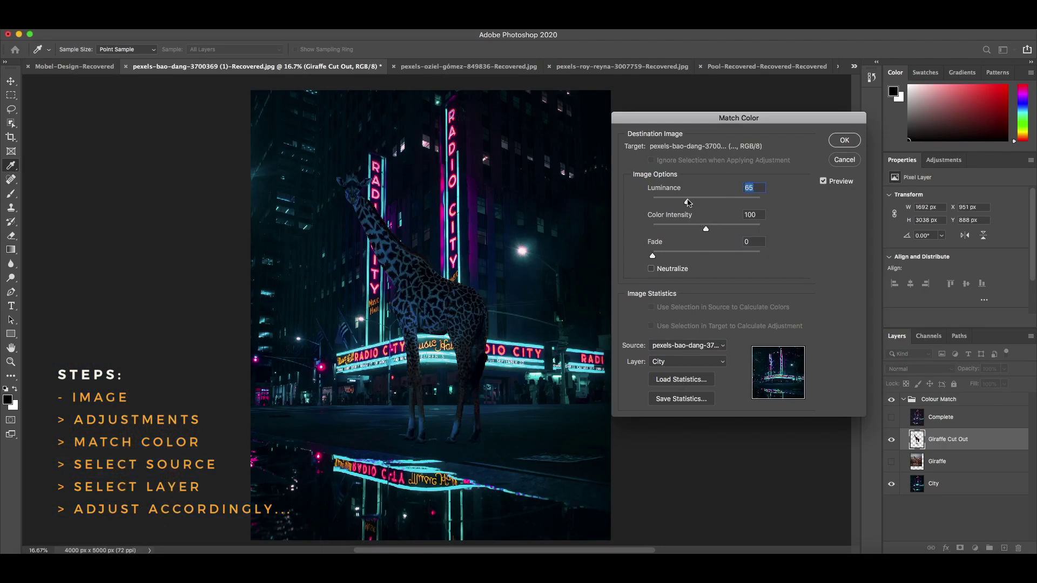
# Step: Apply Luminance 73, Color Intensity 64, Fade 26, then show the Complete composite layer
pyautogui.click(672, 229)
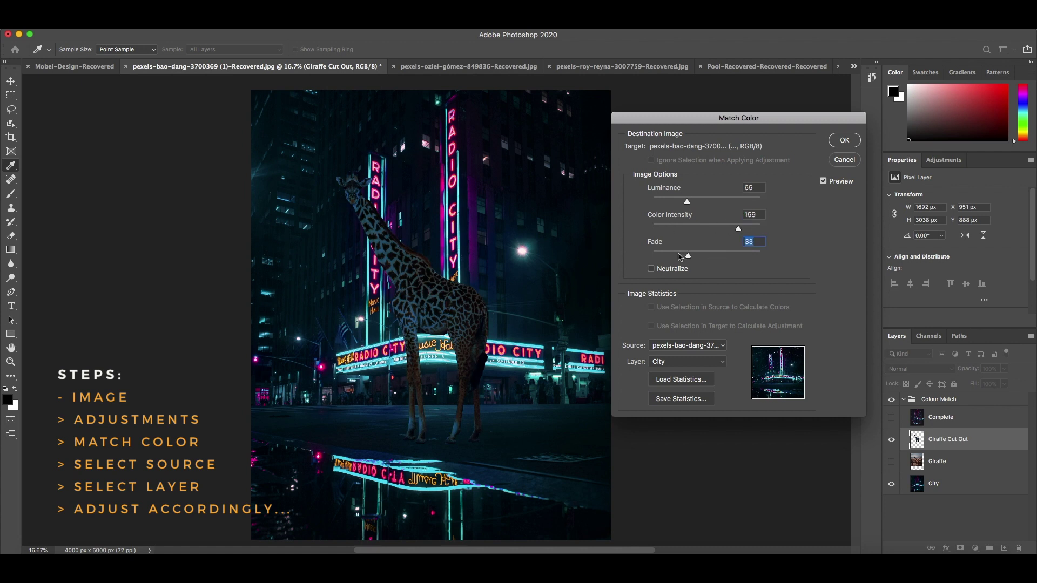
pyautogui.click(706, 201)
pyautogui.moveTo(693, 203); pyautogui.dragTo(716, 201)
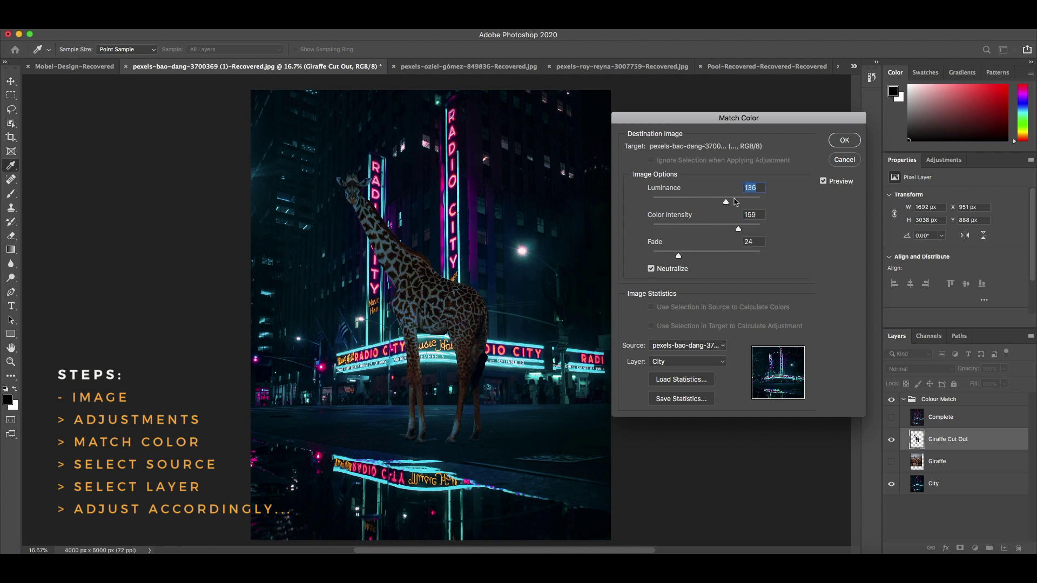
pyautogui.click(680, 255)
pyautogui.click(692, 229)
pyautogui.click(692, 202)
pyautogui.click(687, 229)
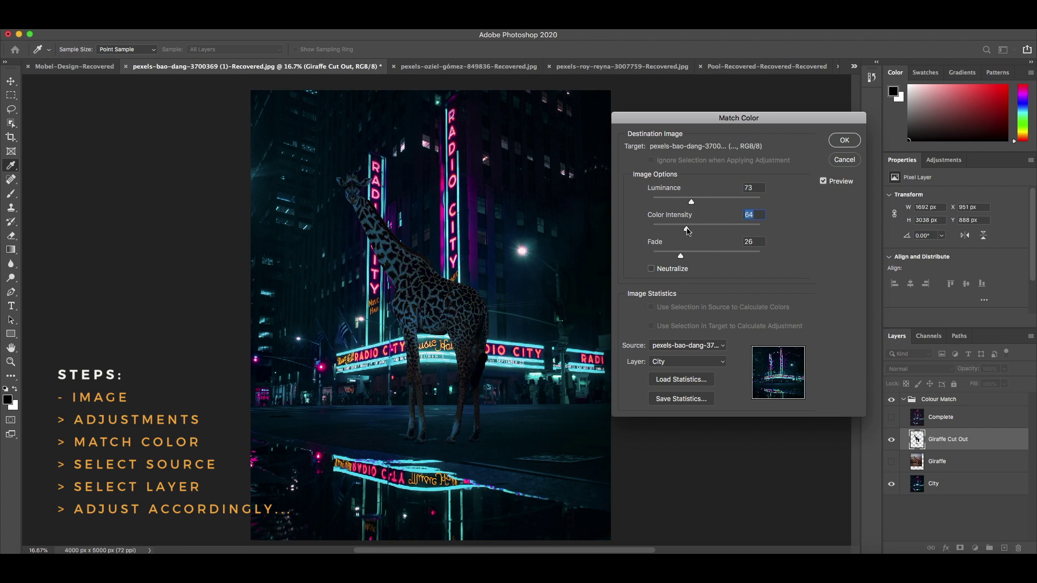
pyautogui.click(836, 145)
pyautogui.press('z')
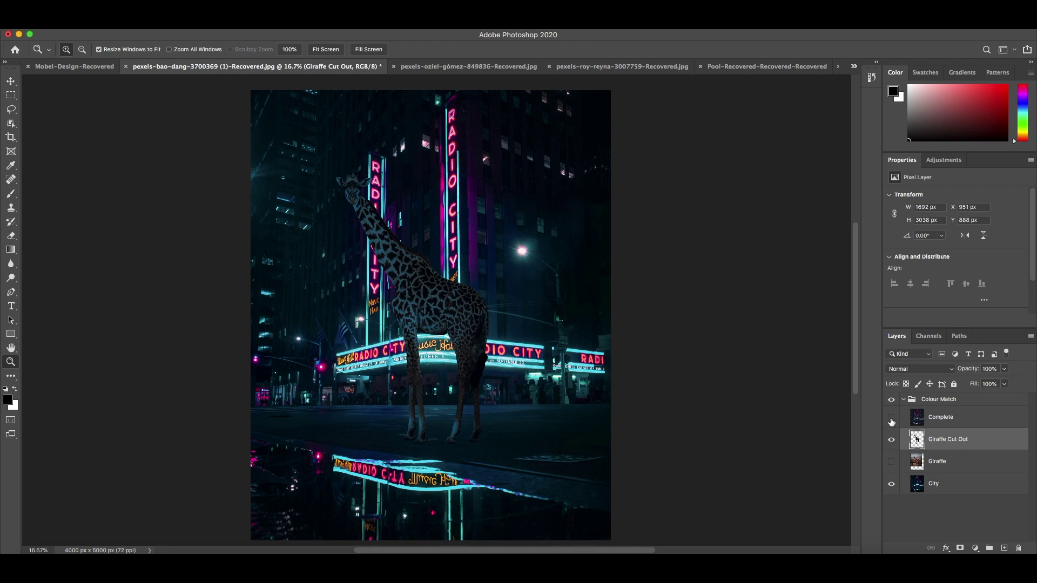
pyautogui.click(891, 417)
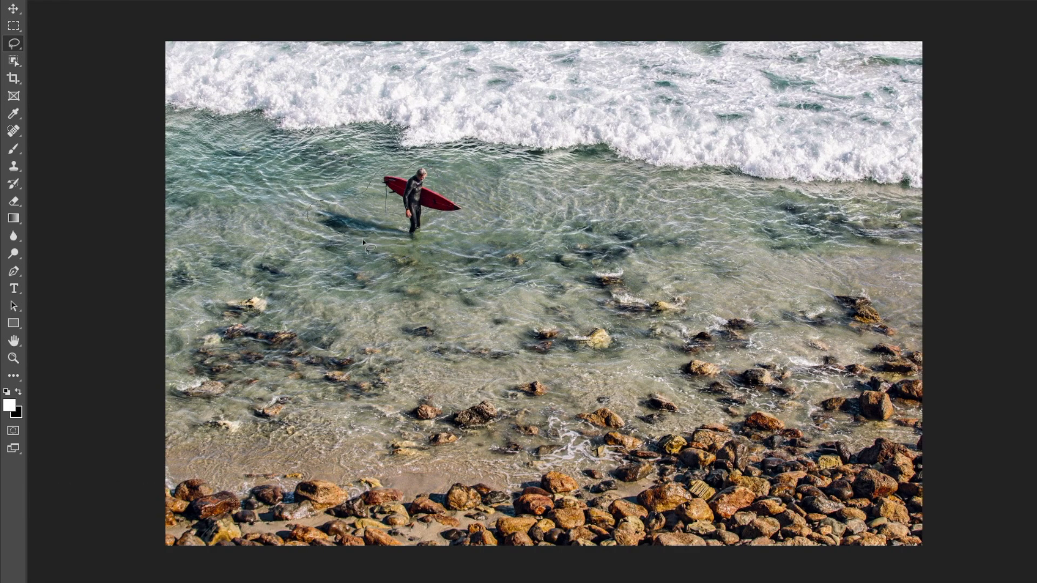
# Step: Lasso the surfer and his red board and fill the selection with Content-Aware
pyautogui.moveTo(471, 207)
pyautogui.mouseDown()
pyautogui.moveTo(446, 229)
pyautogui.moveTo(433, 221)
pyautogui.mouseUp()
pyautogui.rightClick(432, 215)
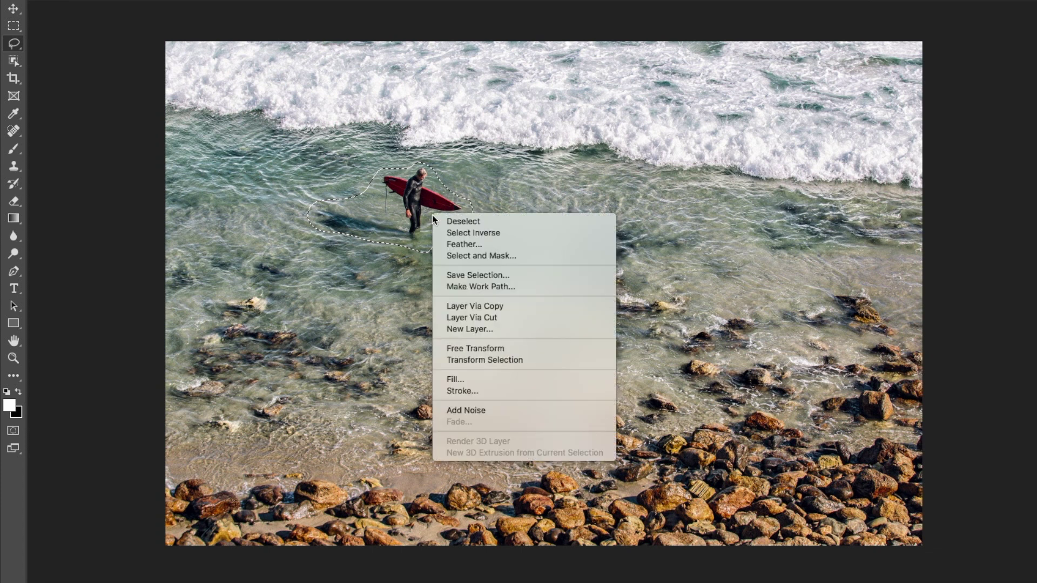
pyautogui.click(484, 379)
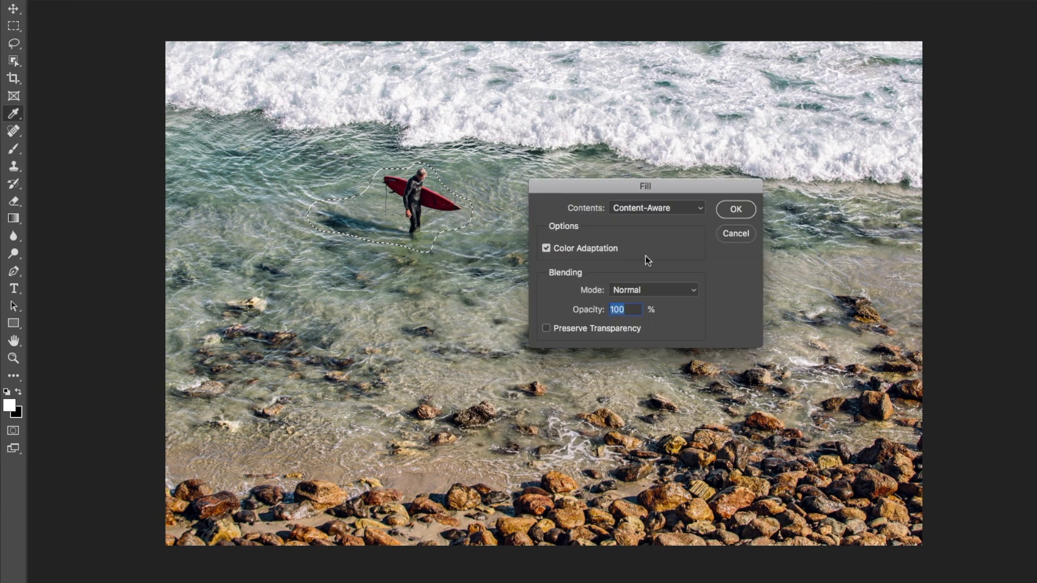
pyautogui.click(646, 214)
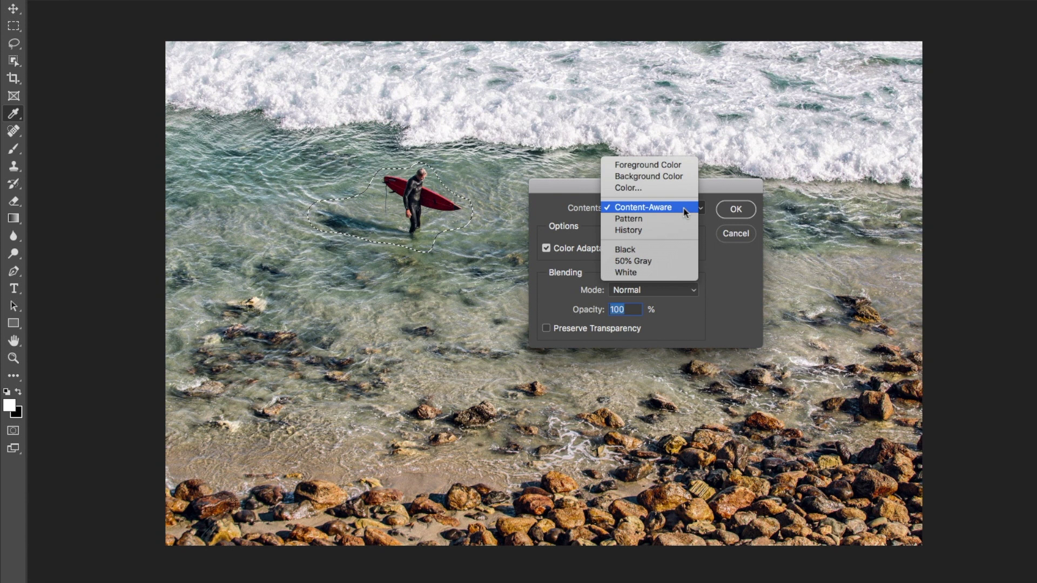
pyautogui.click(640, 208)
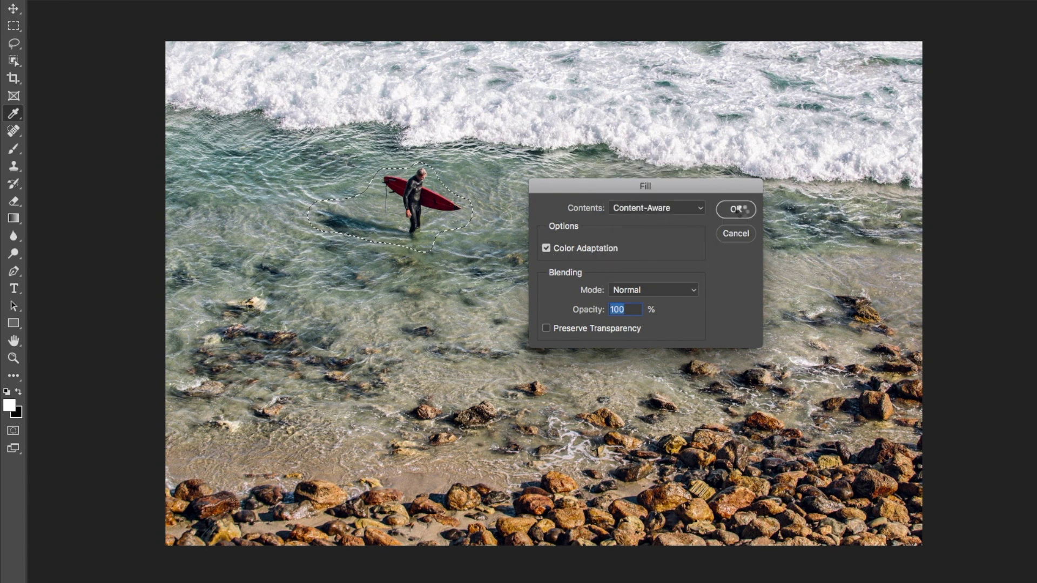
pyautogui.click(737, 209)
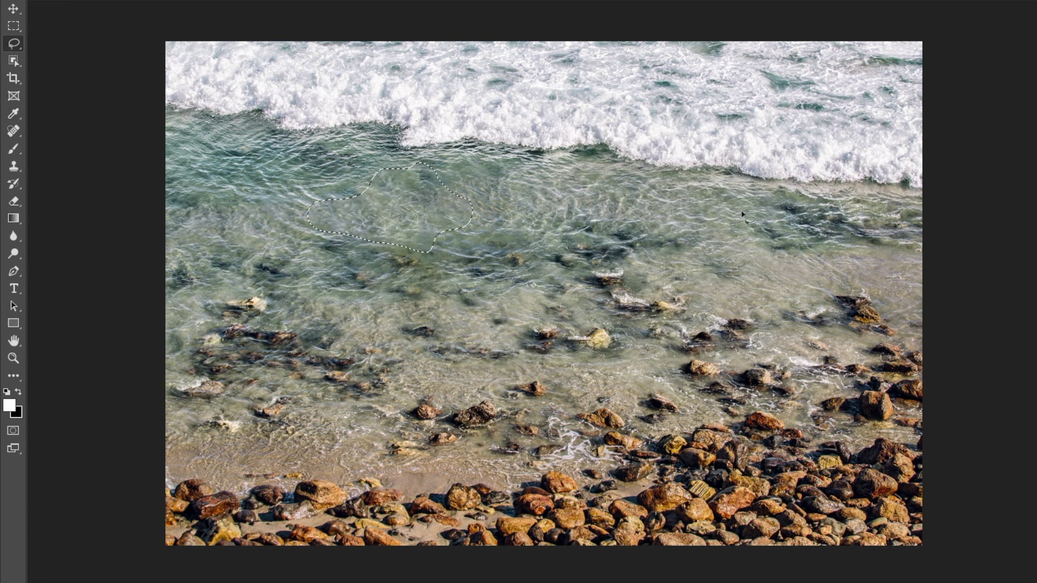
pyautogui.click(16, 29)
# Step: Clear the selection, switch to the Patch Tool, and outline the surfer as the patch area
pyautogui.click(174, 112)
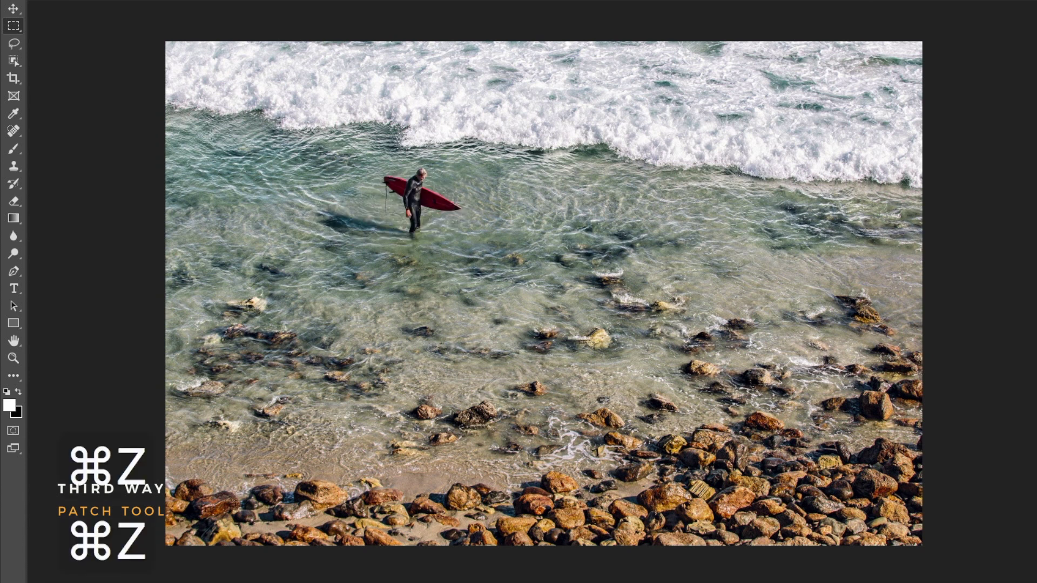
pyautogui.click(14, 132)
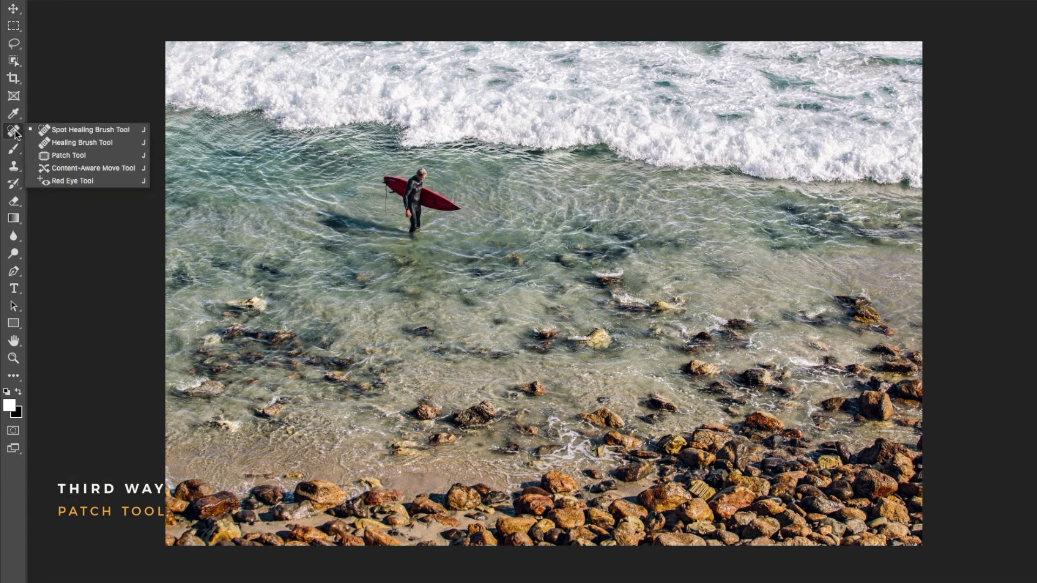
pyautogui.click(70, 155)
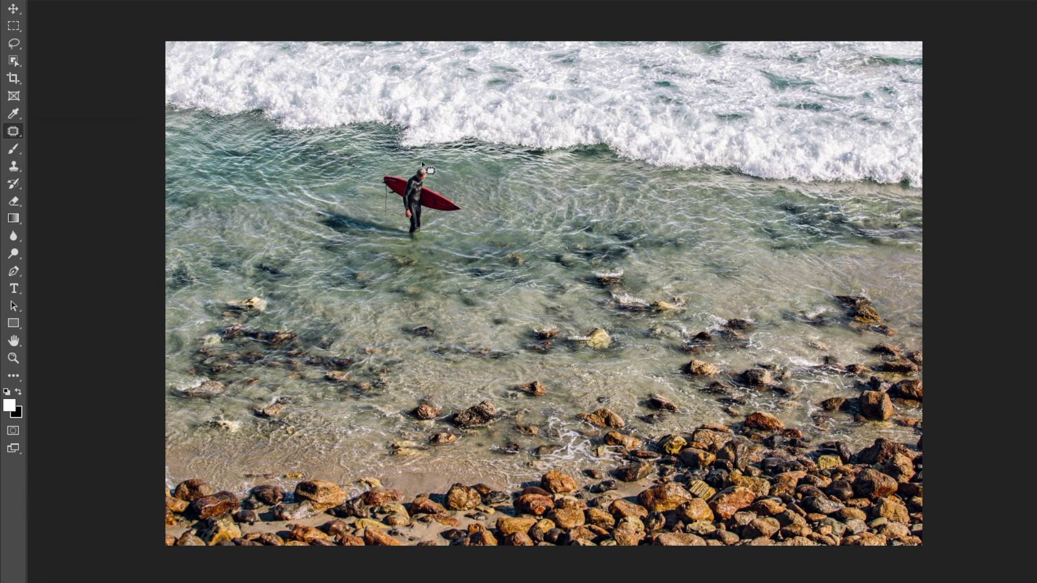
pyautogui.moveTo(373, 172)
pyautogui.mouseDown()
pyautogui.moveTo(318, 203)
pyautogui.moveTo(320, 238)
pyautogui.moveTo(409, 249)
pyautogui.moveTo(463, 221)
pyautogui.moveTo(465, 203)
pyautogui.moveTo(424, 163)
pyautogui.mouseUp()
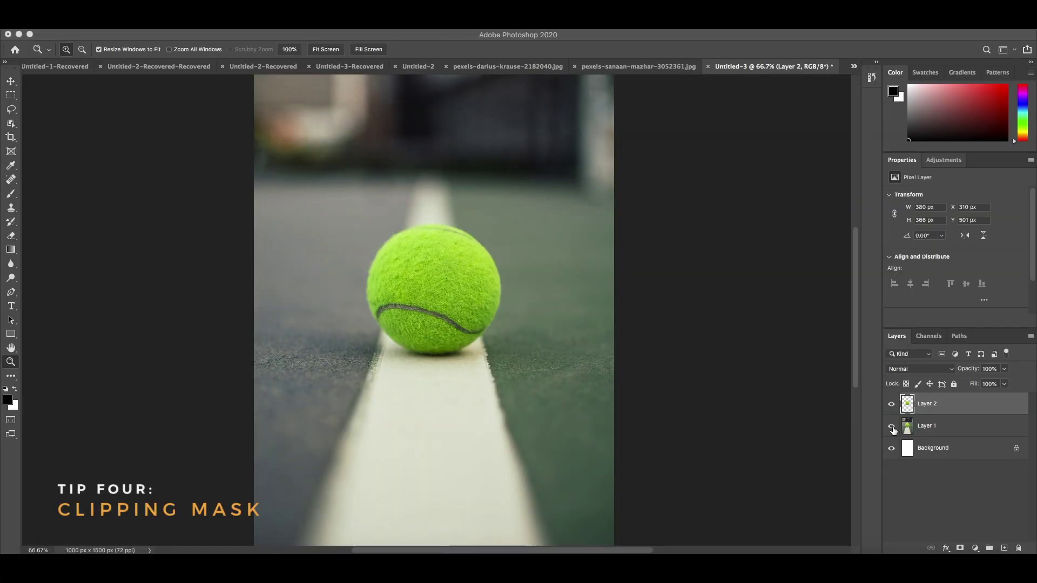
# Step: Add an empty Layer 3 above Layer 2, testing and undoing a black brush stroke
pyautogui.click(891, 427)
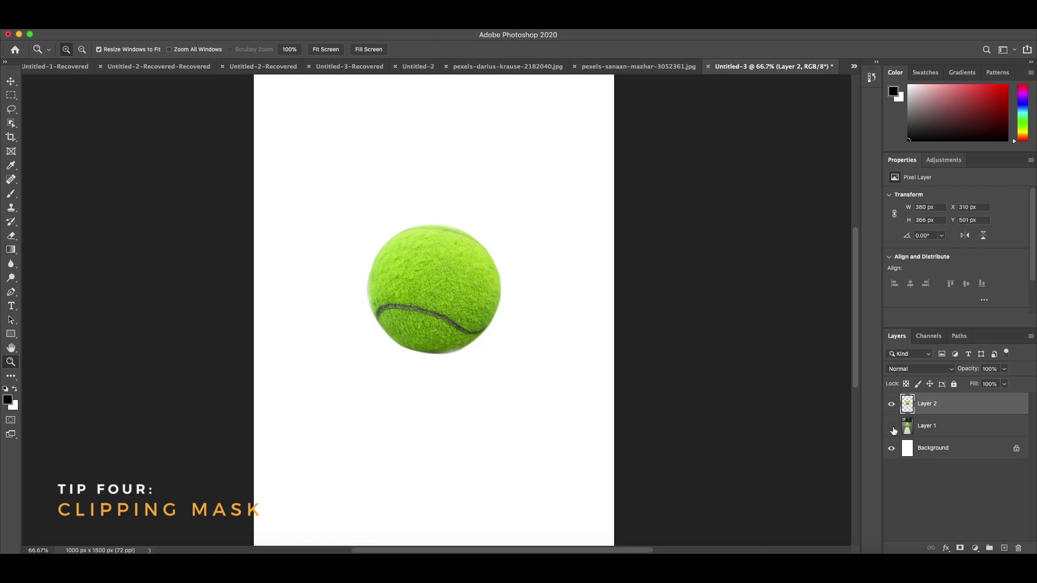
pyautogui.click(893, 427)
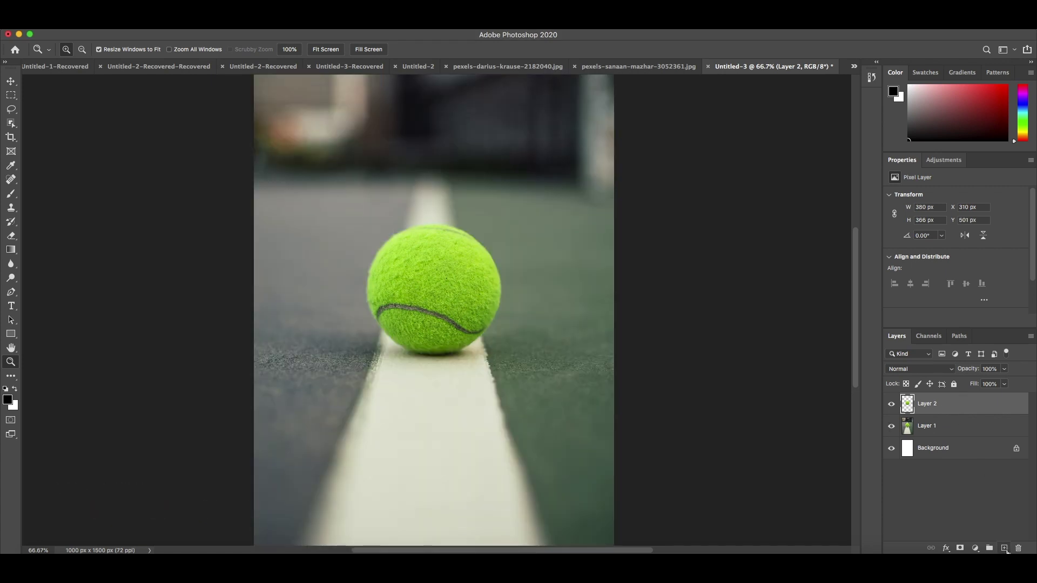
pyautogui.click(1004, 548)
pyautogui.press('b')
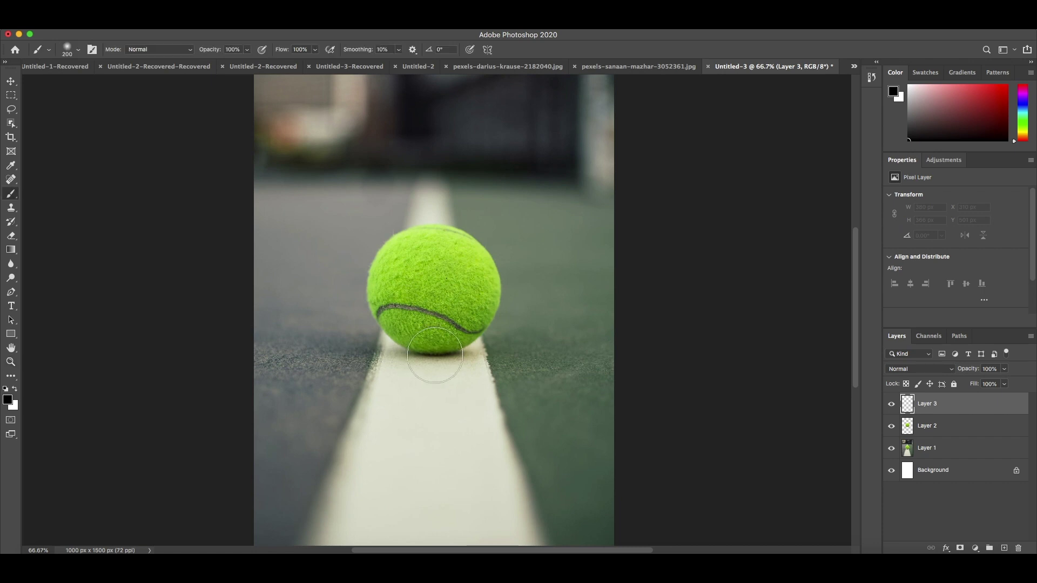
pyautogui.moveTo(515, 316); pyautogui.dragTo(428, 371)
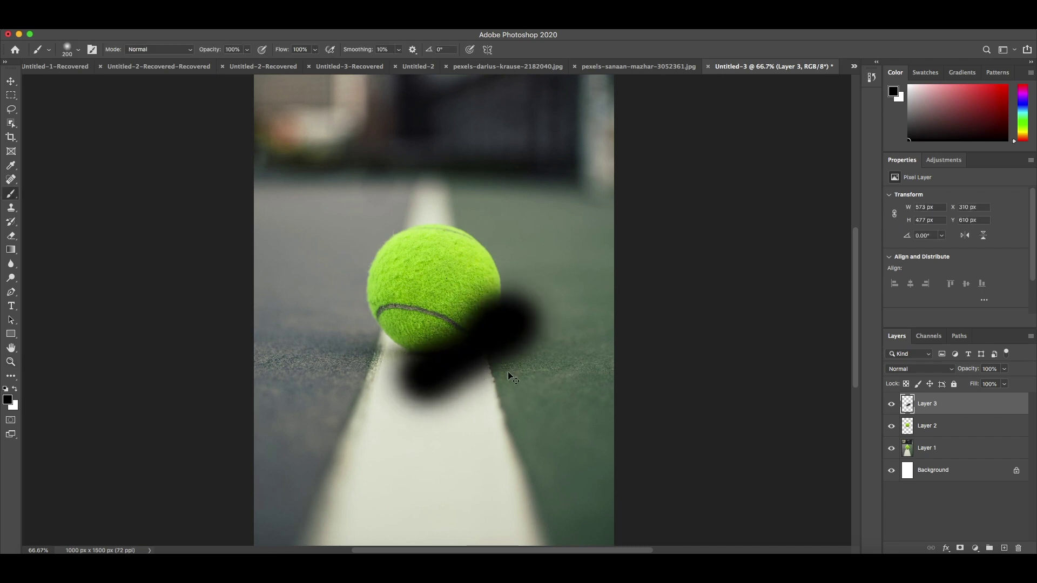
pyautogui.press('super+z')
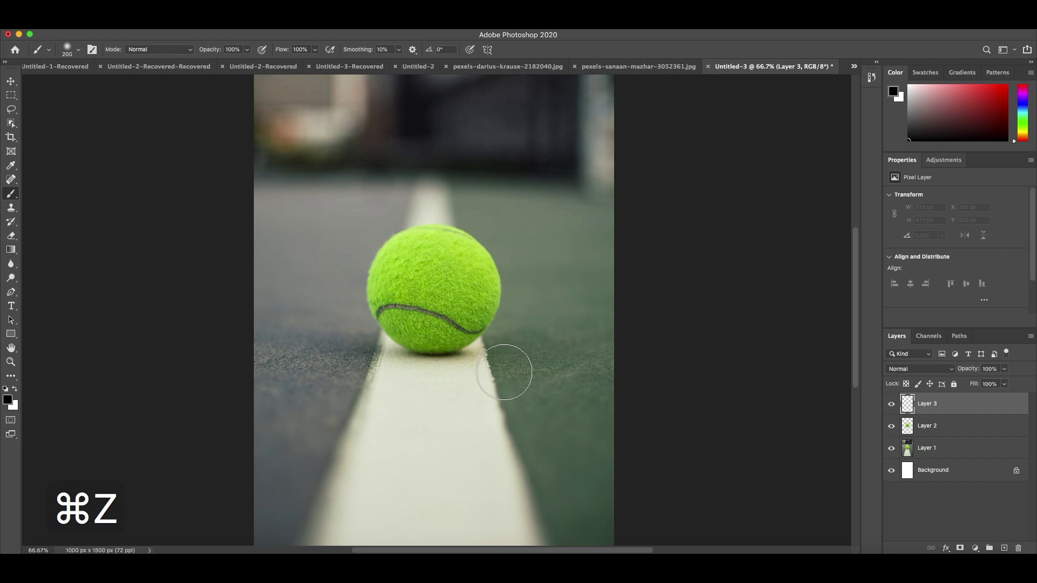
# Step: Clip Layer 3 to the tennis ball, painting dark shadow underneath and white highlight on the left
pyautogui.rightClick(961, 414)
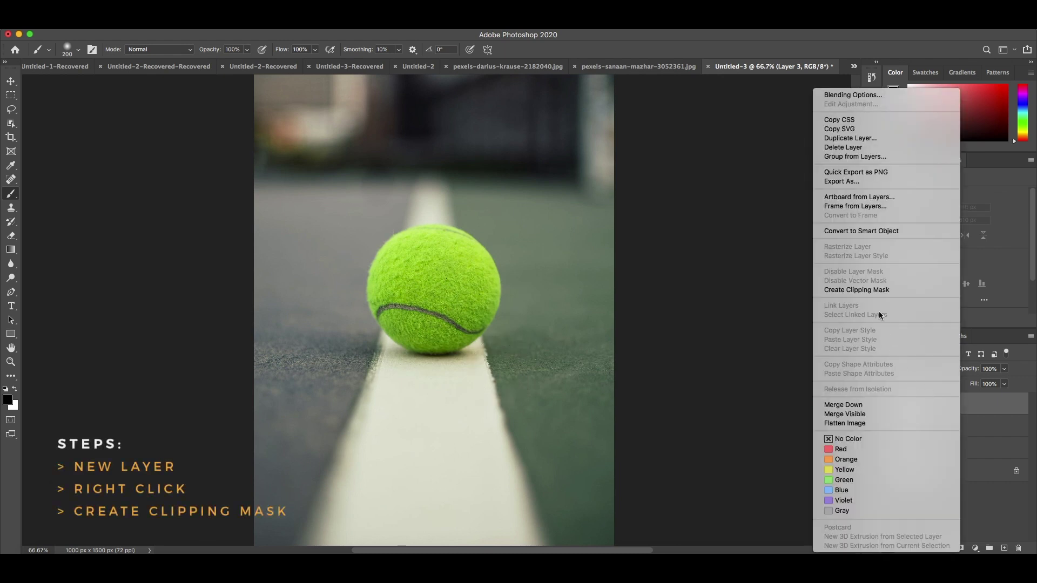
pyautogui.click(878, 290)
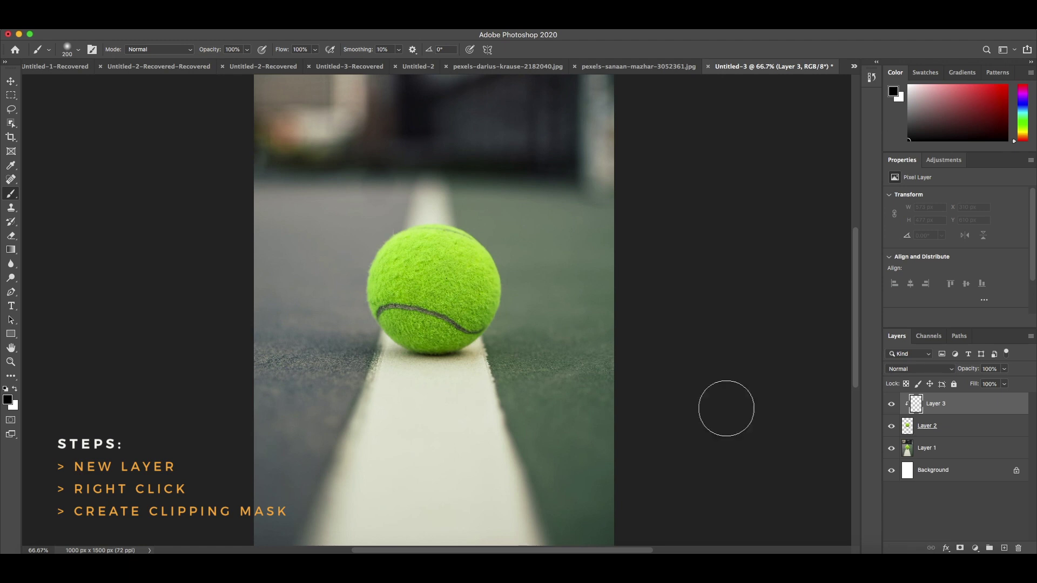
pyautogui.moveTo(478, 367)
pyautogui.mouseDown()
pyautogui.moveTo(378, 373)
pyautogui.moveTo(464, 375)
pyautogui.moveTo(504, 347)
pyautogui.mouseUp()
pyautogui.moveTo(545, 306)
pyautogui.mouseDown()
pyautogui.moveTo(532, 285)
pyautogui.moveTo(463, 376)
pyautogui.mouseUp()
pyautogui.press('x')
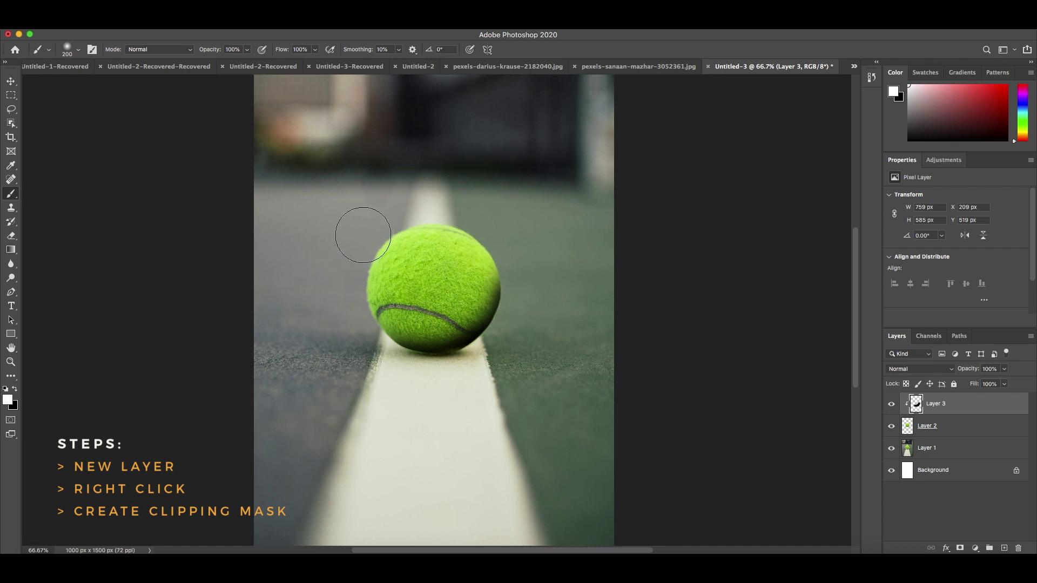
pyautogui.moveTo(370, 215)
pyautogui.mouseDown()
pyautogui.moveTo(336, 300)
pyautogui.moveTo(395, 206)
pyautogui.moveTo(371, 219)
pyautogui.moveTo(347, 340)
pyautogui.moveTo(359, 351)
pyautogui.mouseUp()
pyautogui.click(941, 372)
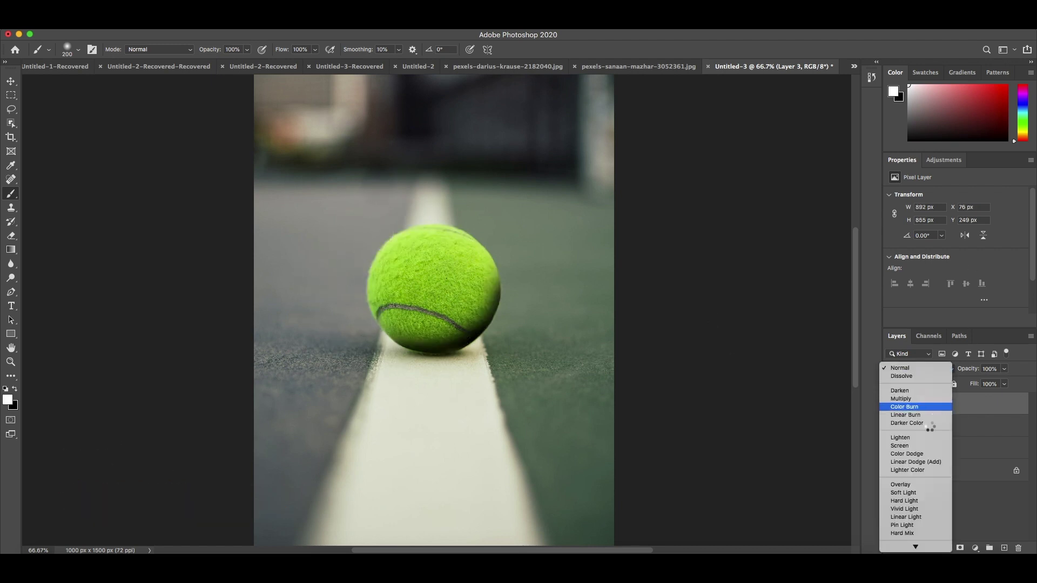
# Step: Set Layer 3 to Soft Light and add a Curves adjustment with a contrast-boosting RGB curve
pyautogui.click(921, 492)
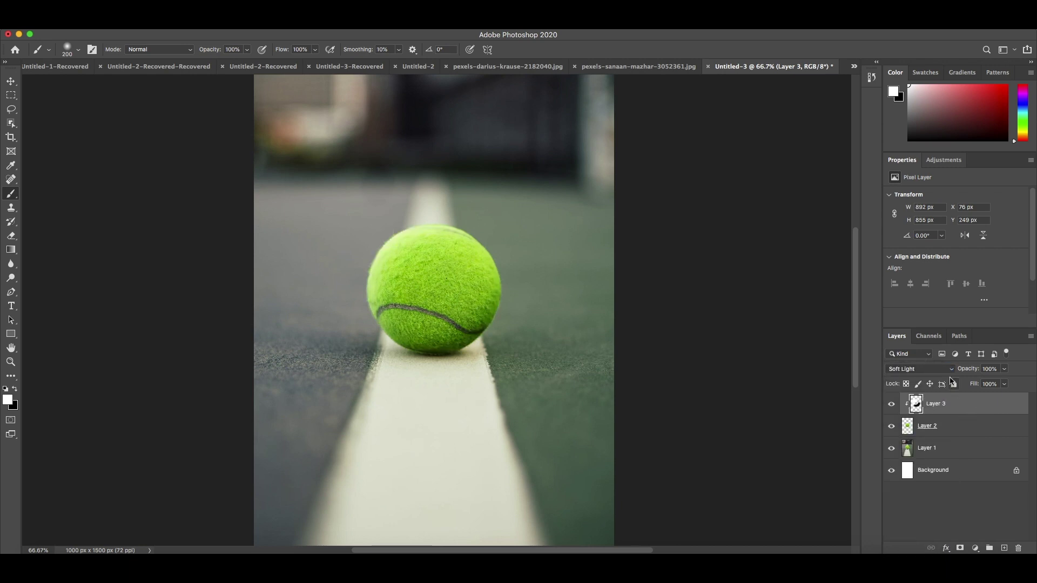
pyautogui.click(941, 161)
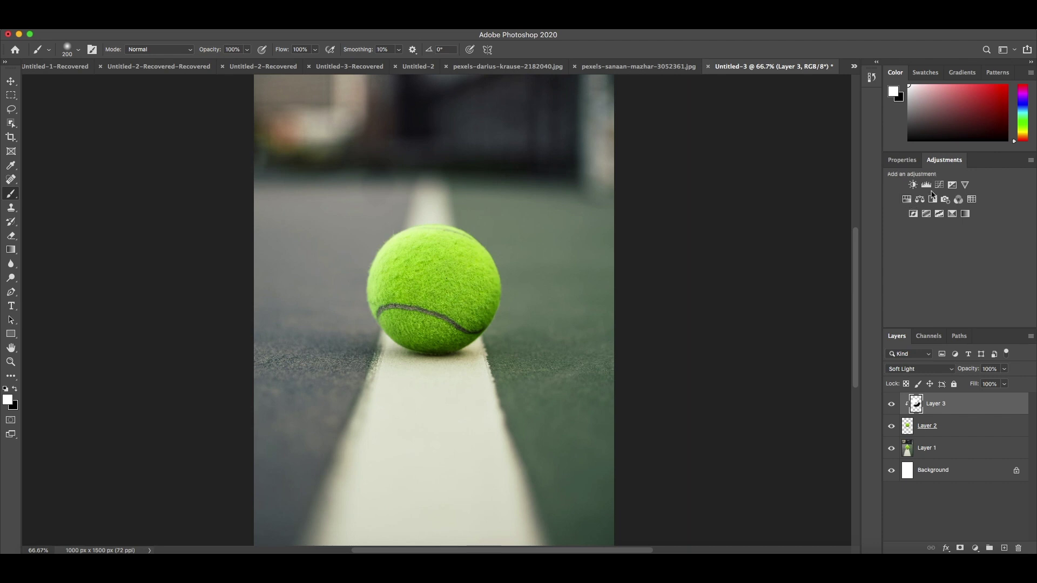
pyautogui.click(940, 185)
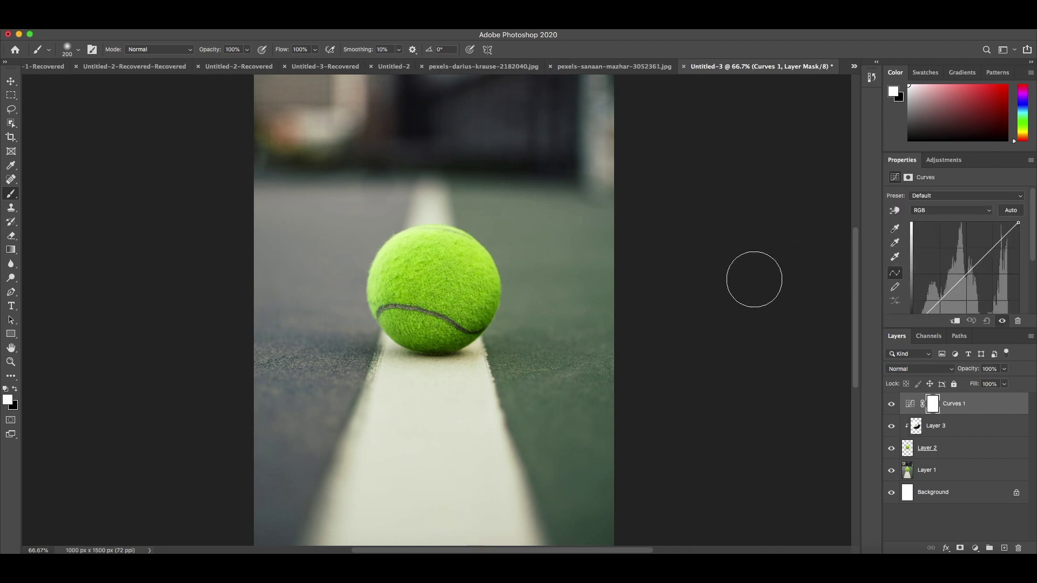
pyautogui.moveTo(951, 294); pyautogui.dragTo(951, 305)
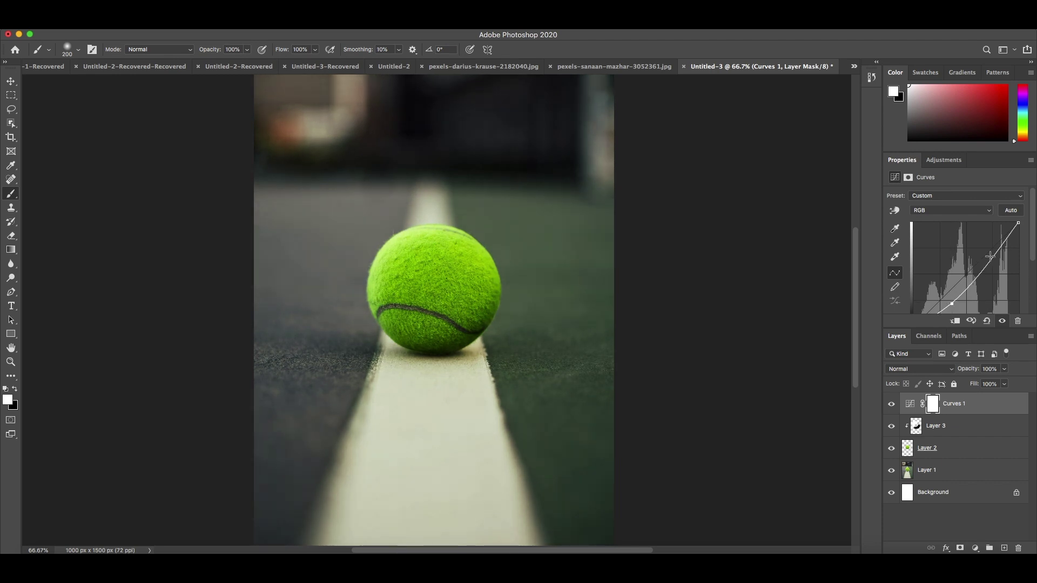
pyautogui.moveTo(989, 256); pyautogui.dragTo(991, 256)
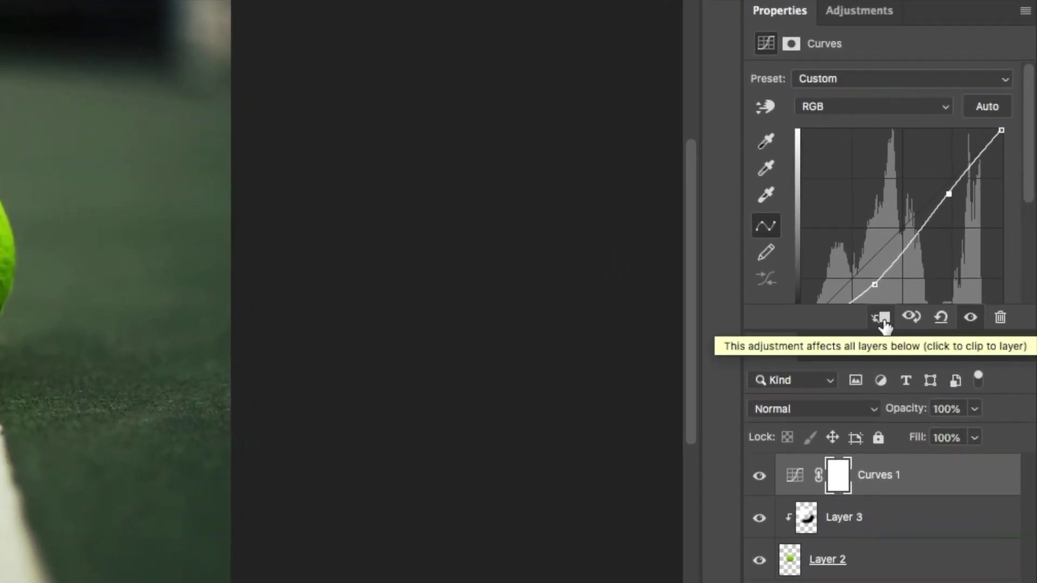
# Step: Clip the Curves adjustment to Layer 3 and reshape its Green and Blue channel curves
pyautogui.click(883, 318)
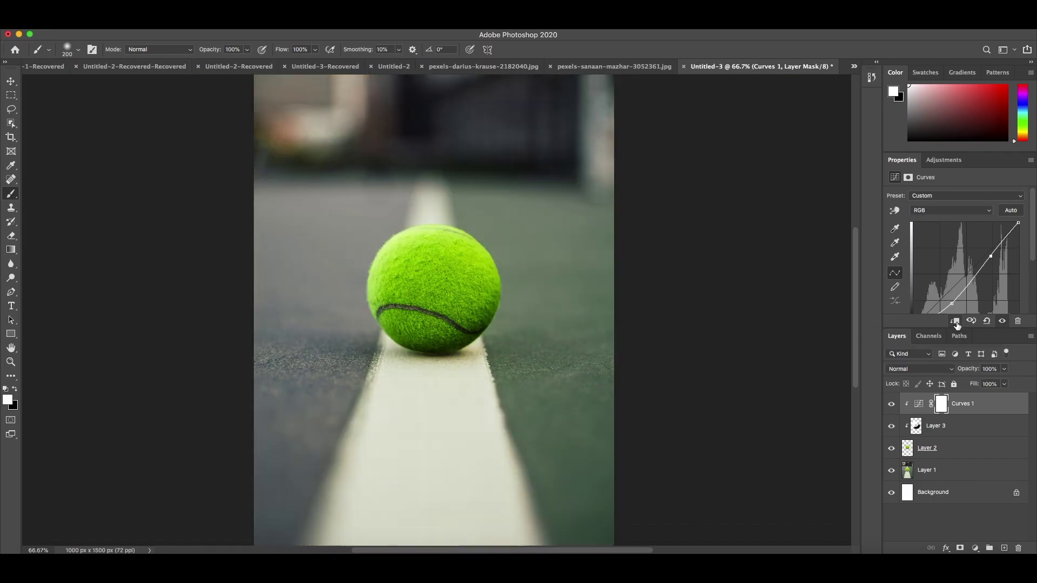
pyautogui.click(950, 210)
pyautogui.click(946, 226)
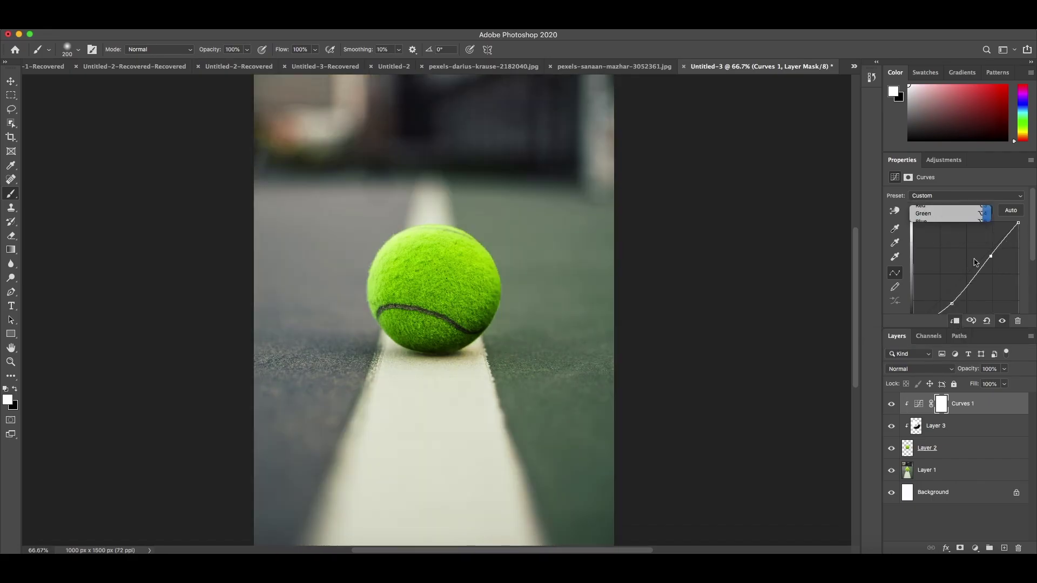
pyautogui.moveTo(974, 260)
pyautogui.mouseDown()
pyautogui.moveTo(992, 270)
pyautogui.moveTo(963, 257)
pyautogui.mouseUp()
pyautogui.click(950, 210)
pyautogui.click(935, 218)
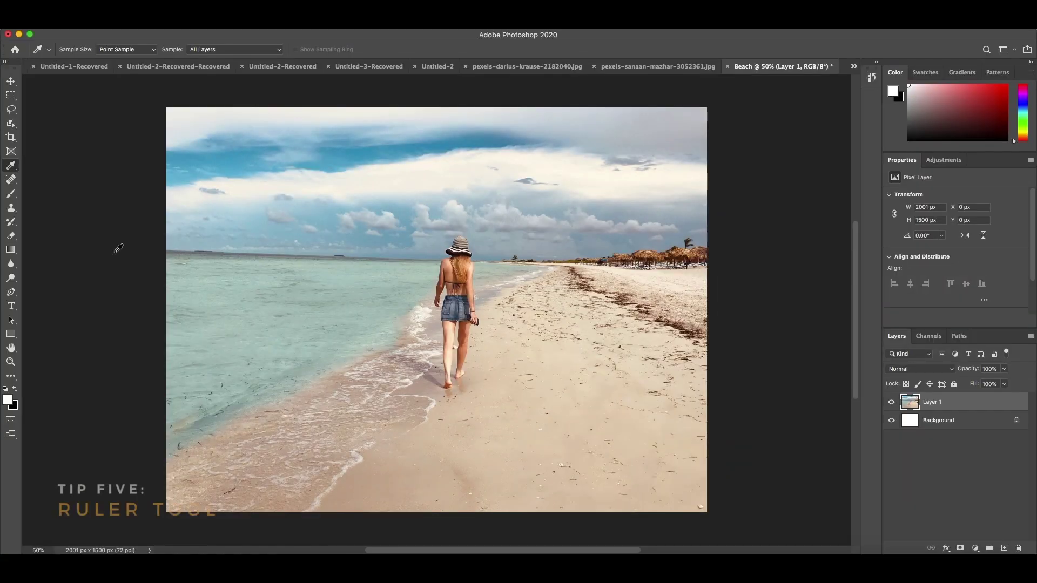
# Step: Measure the tilted horizon with the Ruler Tool and straighten the layer
pyautogui.press('m')
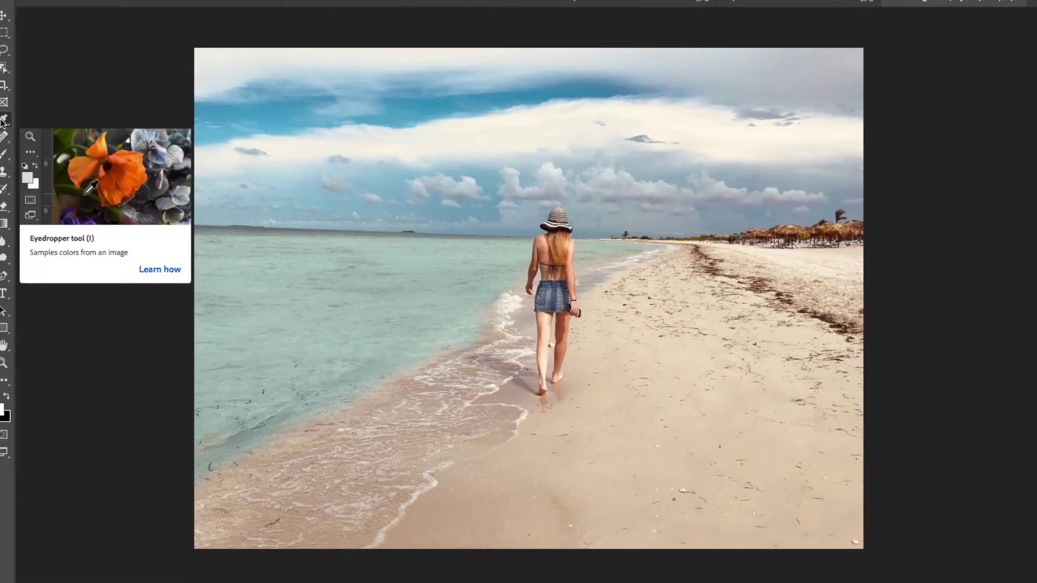
pyautogui.rightClick(11, 165)
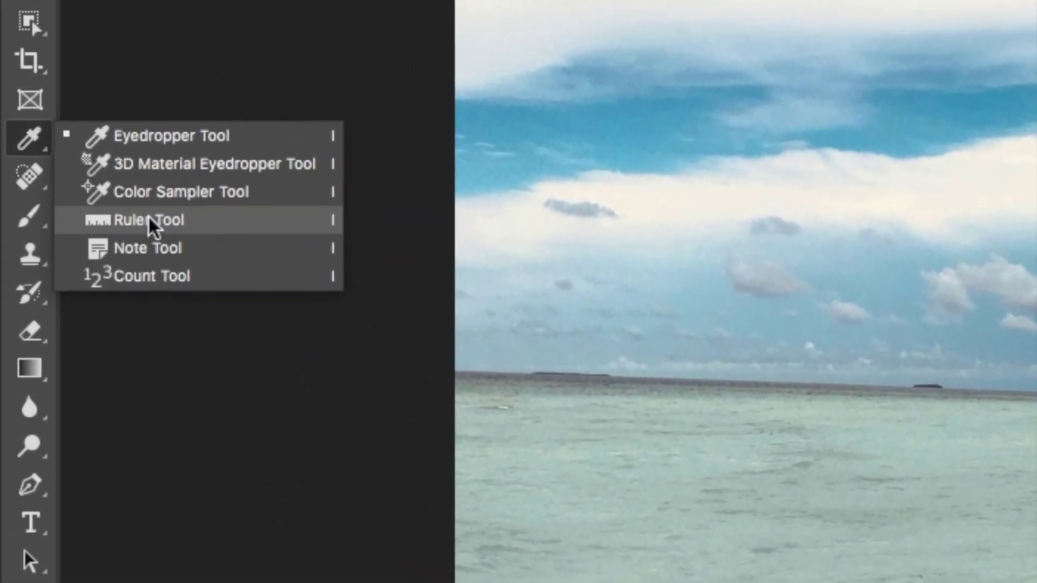
pyautogui.click(122, 201)
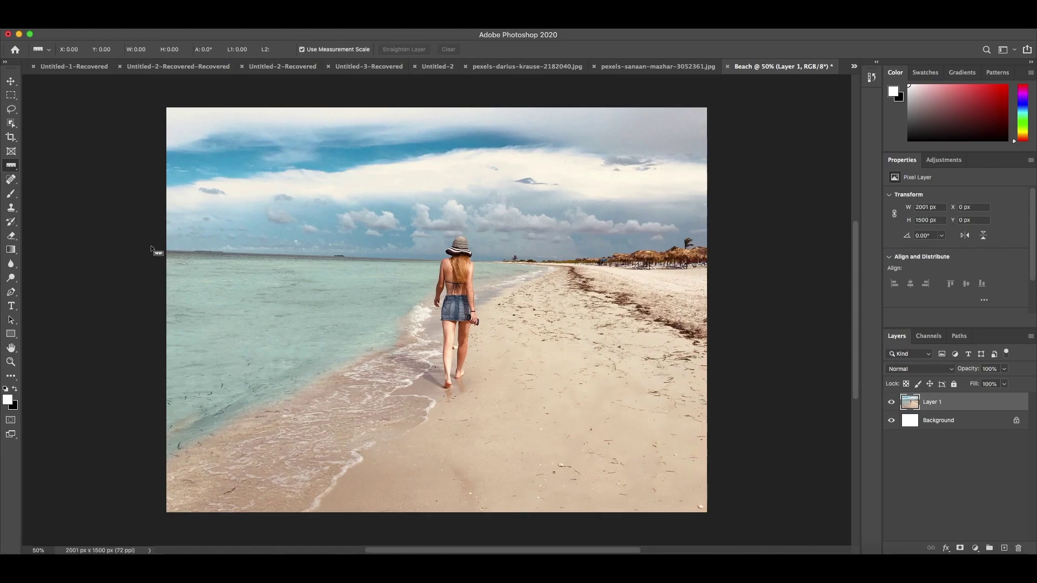
pyautogui.moveTo(160, 252); pyautogui.dragTo(751, 273)
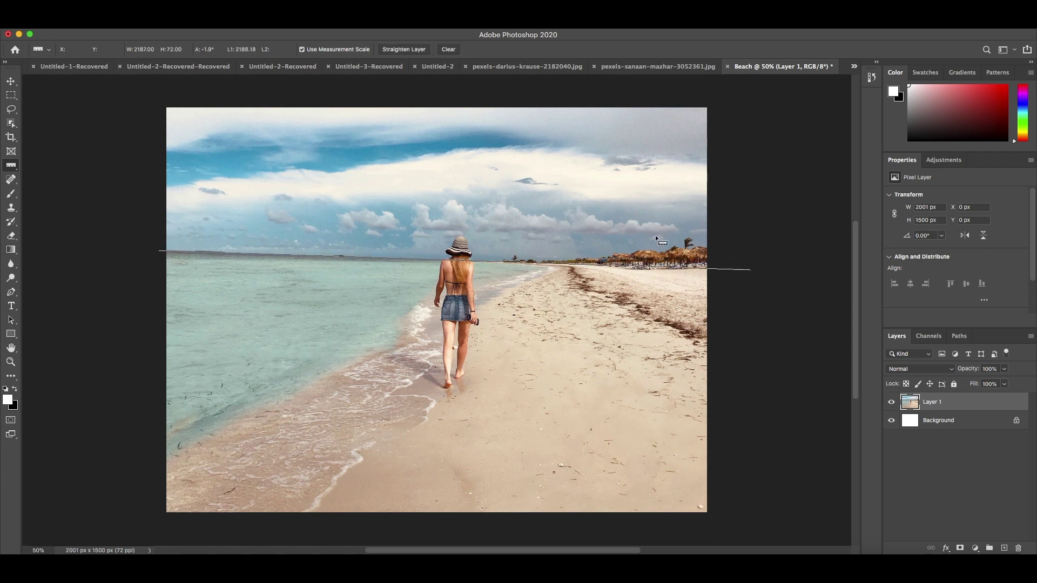
pyautogui.click(404, 49)
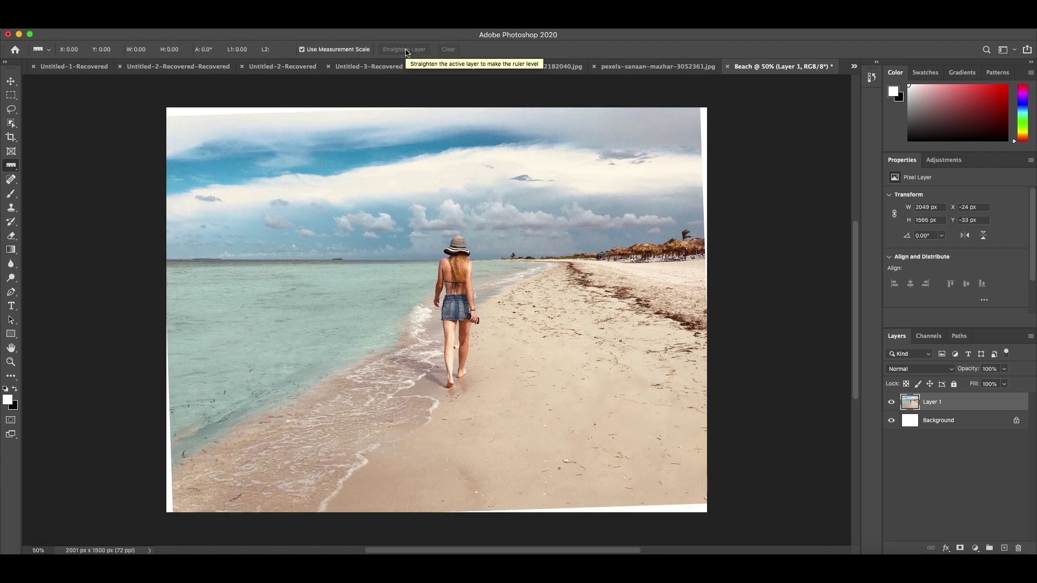
# Step: Scale up the straightened layer with Free Transform until no white corners show
pyautogui.press('super+t')
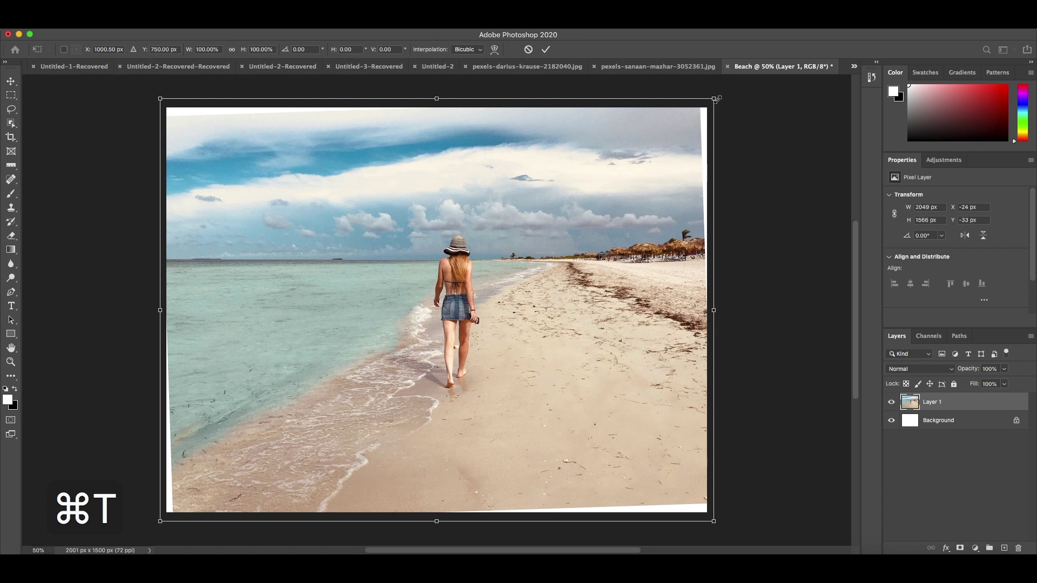
pyautogui.moveTo(717, 99); pyautogui.dragTo(735, 97)
pyautogui.press('Return')
pyautogui.press('i')
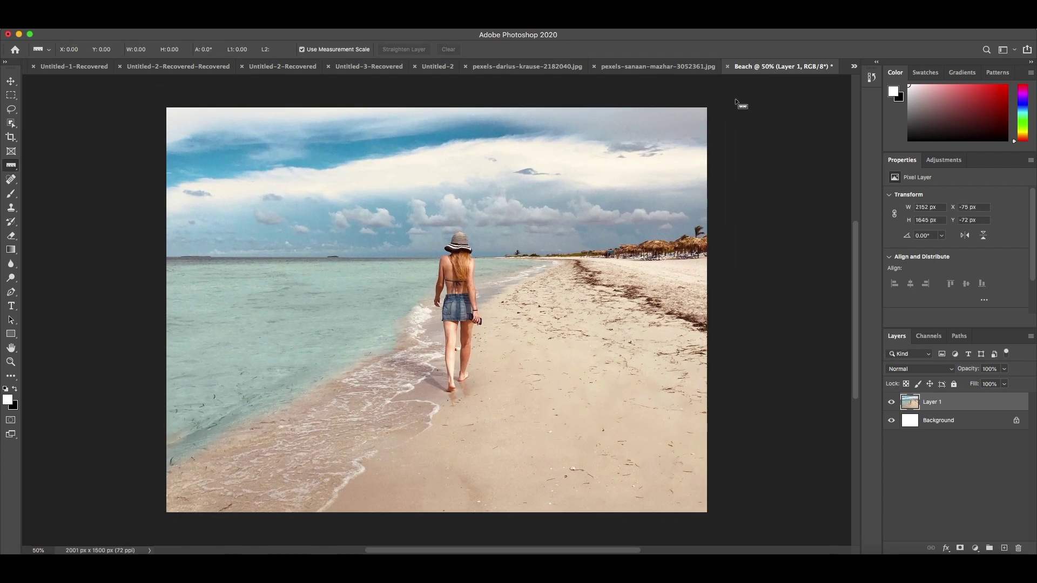
pyautogui.press('super+r')
pyautogui.moveTo(469, 81); pyautogui.dragTo(470, 262)
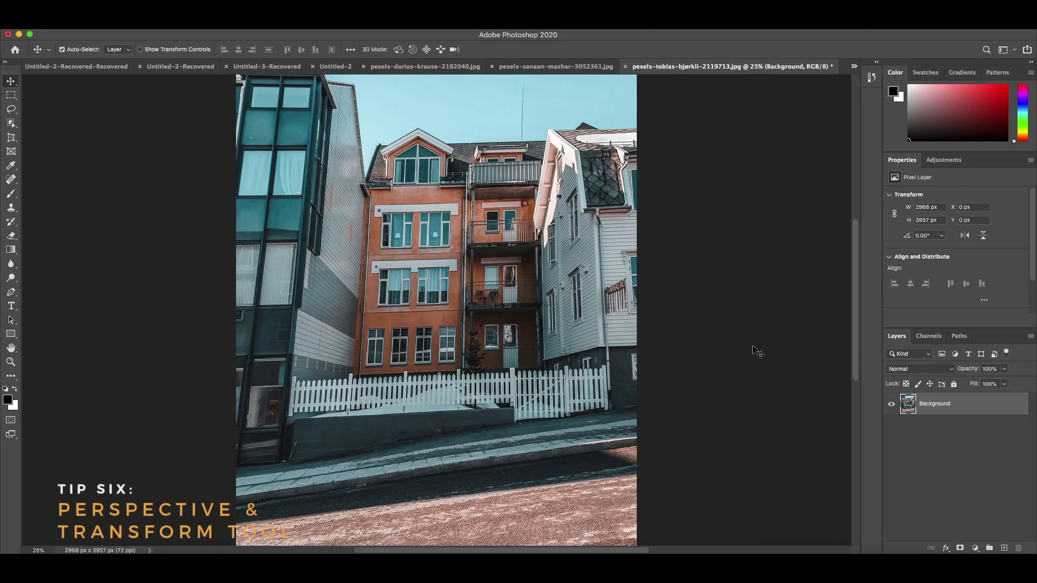
# Step: Show rulers, place guides on the building edges, roofline and fence, then hide the guides
pyautogui.press('super+r')
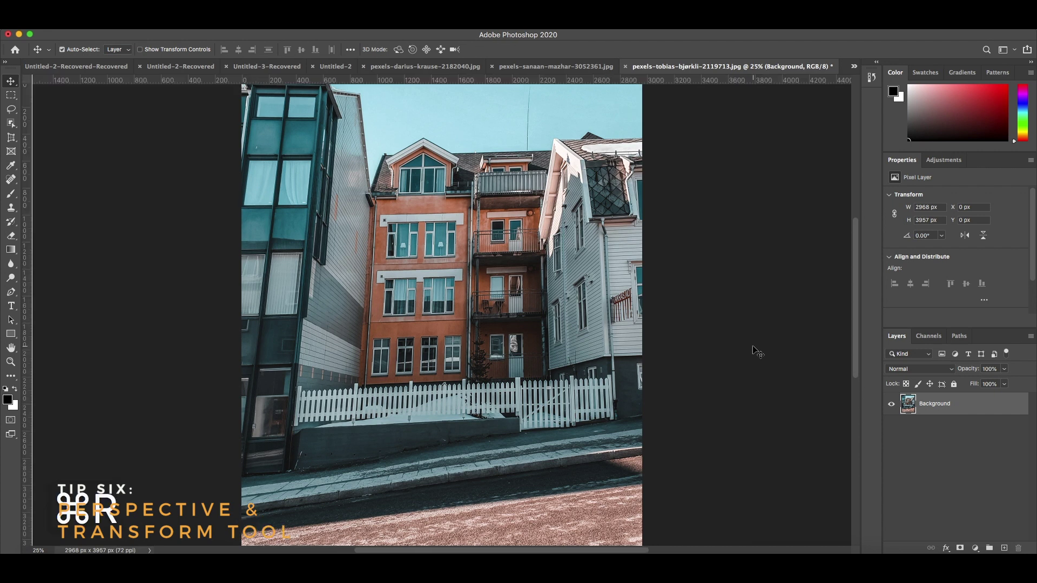
pyautogui.moveTo(28, 276); pyautogui.dragTo(358, 306)
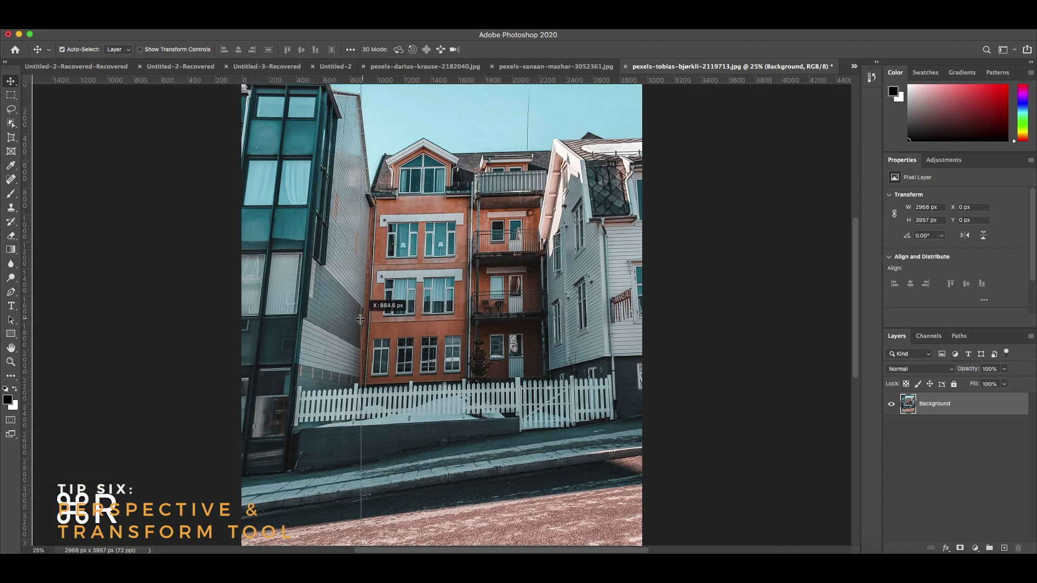
pyautogui.moveTo(429, 80); pyautogui.dragTo(440, 386)
pyautogui.moveTo(27, 319); pyautogui.dragTo(548, 332)
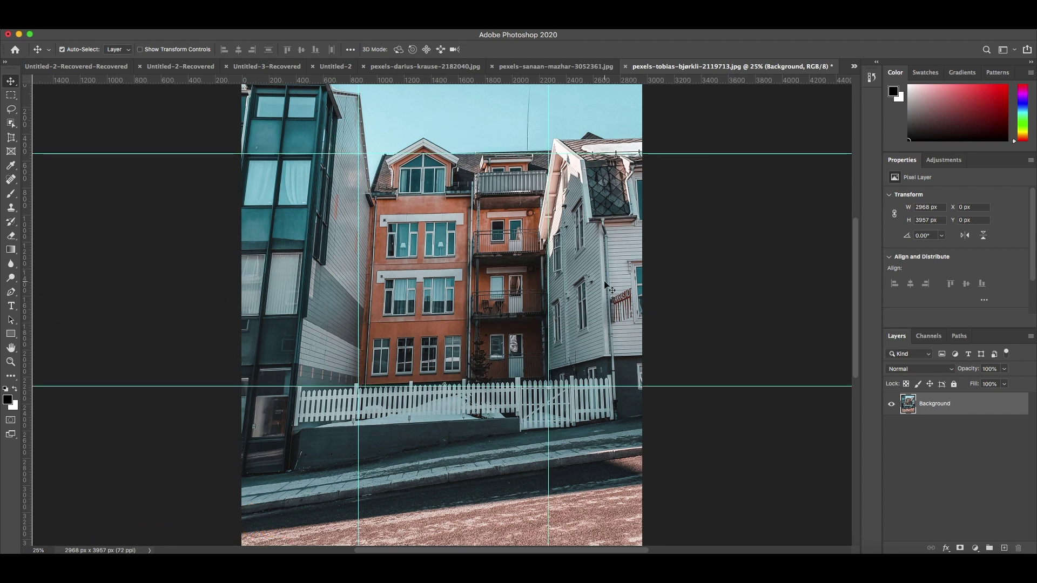
pyautogui.press('super+semicolon')
# Step: Open the Camera Raw Filter on the building photo
pyautogui.scroll(3, 451, 284)
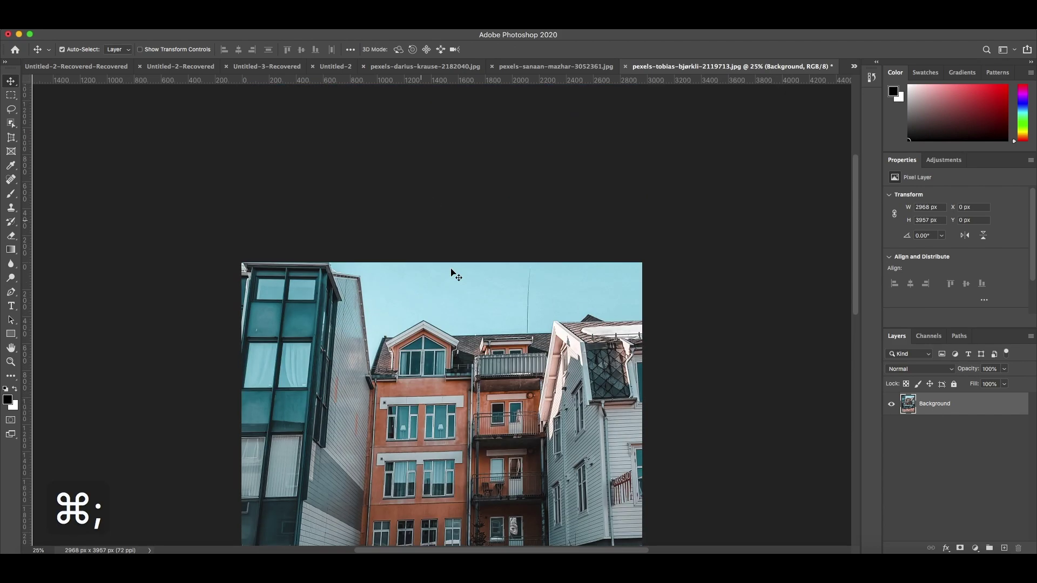
pyautogui.scroll(-4, 453, 274)
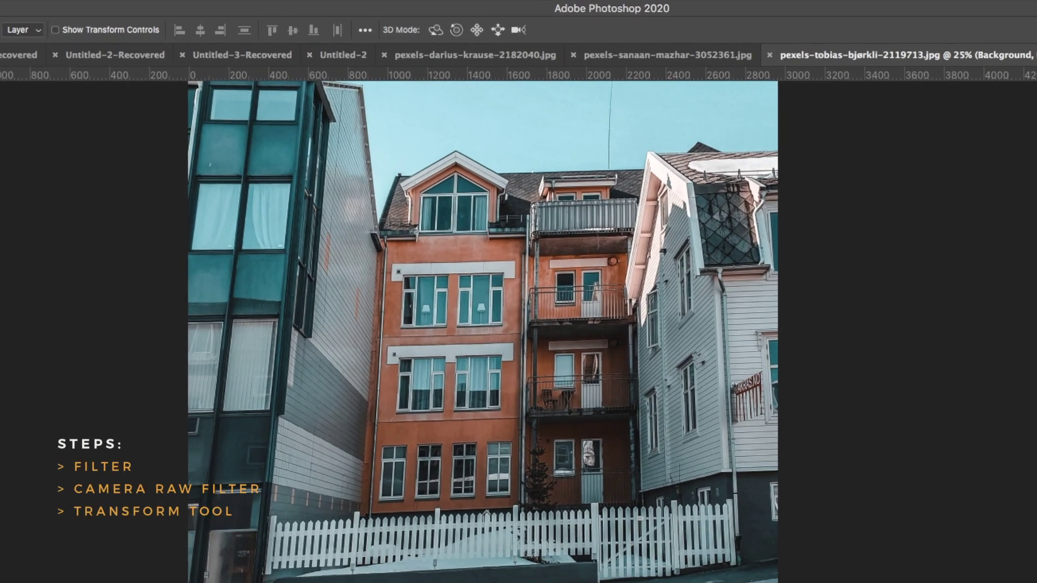
pyautogui.click(254, 22)
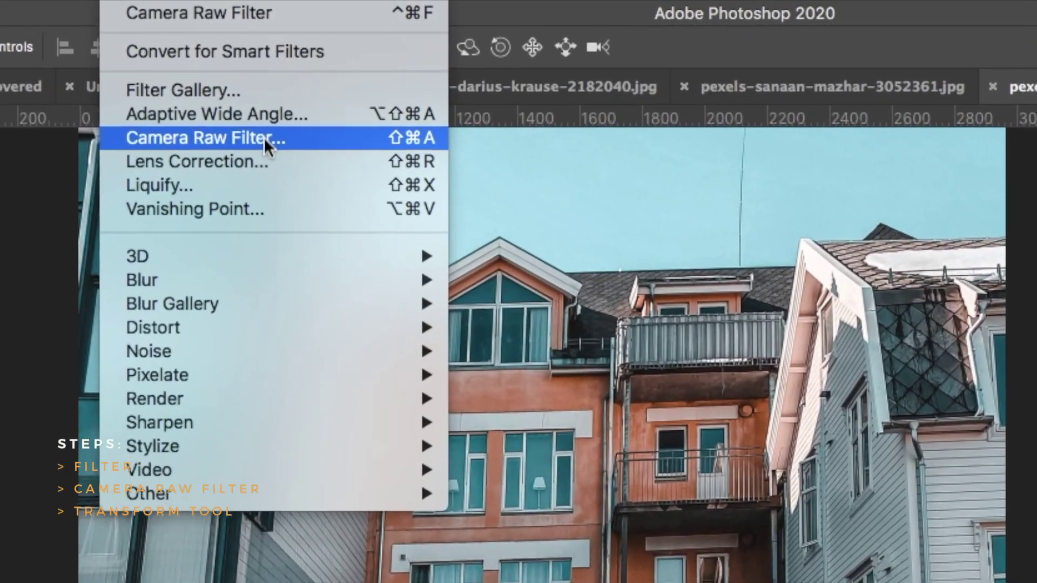
pyautogui.click(252, 151)
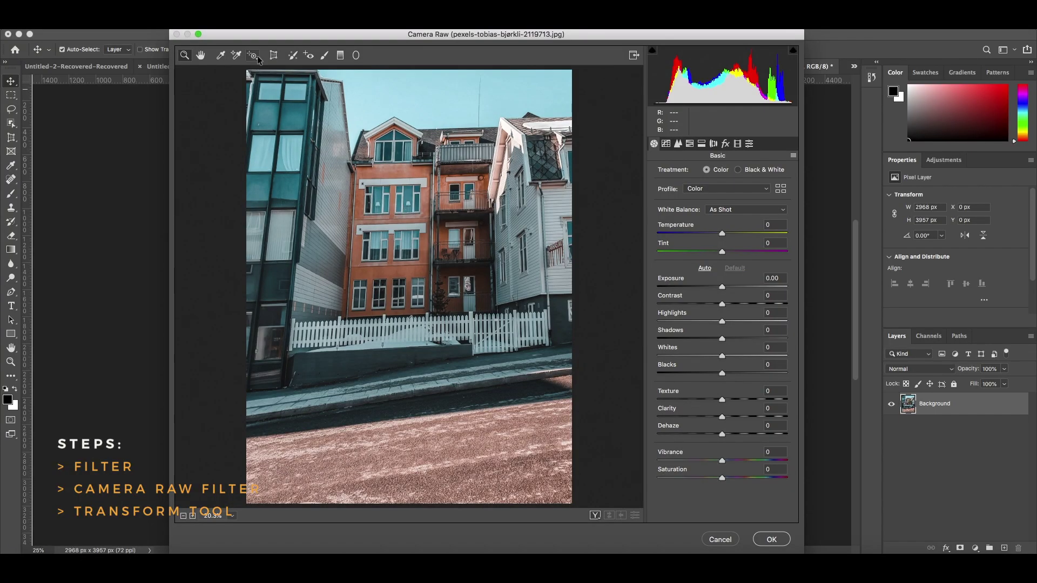
# Step: Correct the perspective with Transform guides along the building edges, roofline and fence, then commit
pyautogui.click(273, 56)
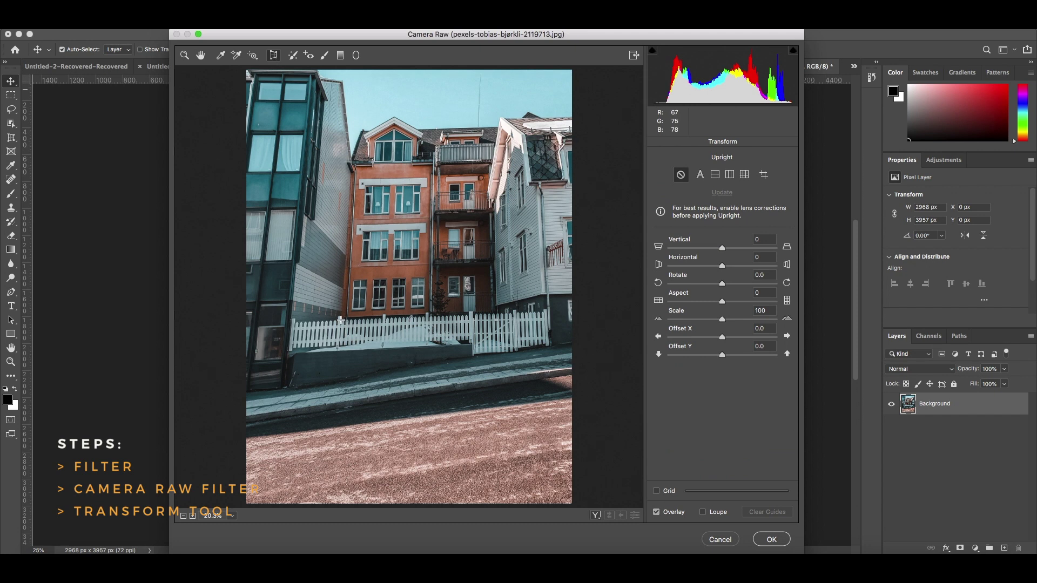
pyautogui.moveTo(341, 318); pyautogui.dragTo(351, 173)
pyautogui.moveTo(493, 313)
pyautogui.mouseDown()
pyautogui.moveTo(491, 133)
pyautogui.moveTo(320, 142)
pyautogui.mouseUp()
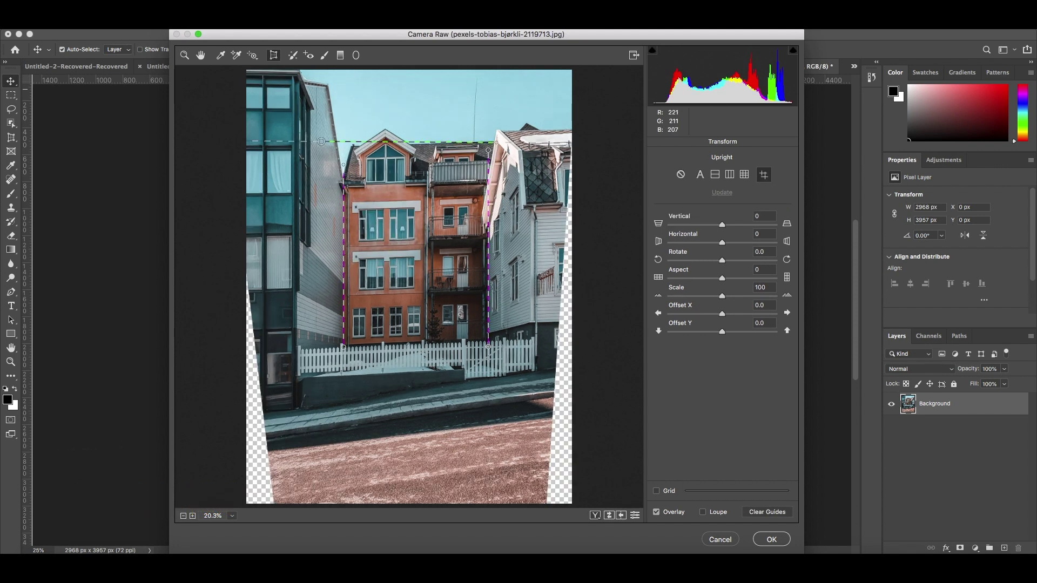
pyautogui.moveTo(328, 347); pyautogui.dragTo(577, 345)
pyautogui.click(657, 491)
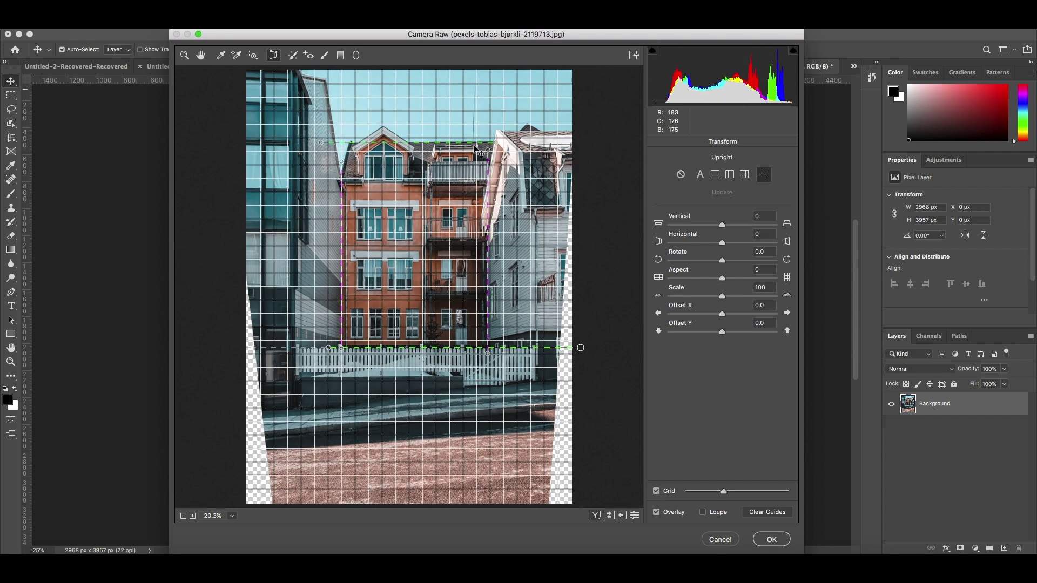
pyautogui.click(656, 491)
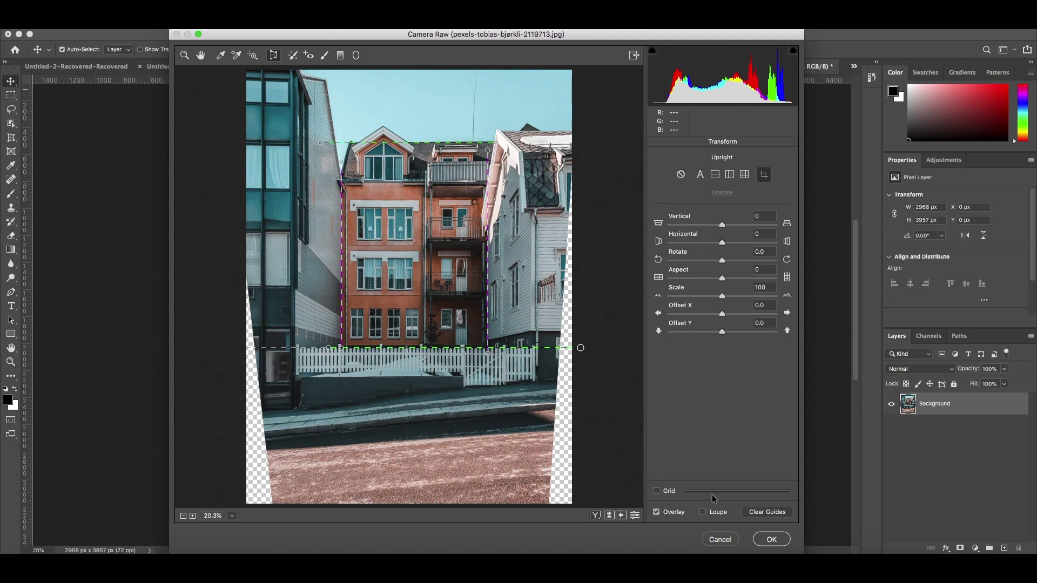
pyautogui.click(770, 541)
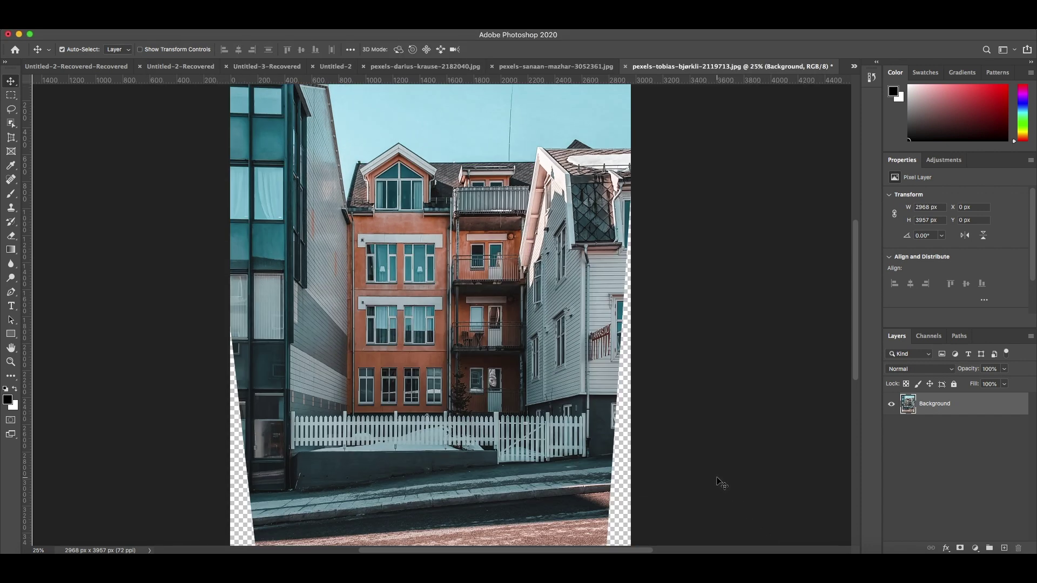
# Step: Enlarge the corrected layer to fill the canvas and zoom in slightly
pyautogui.press('super+t')
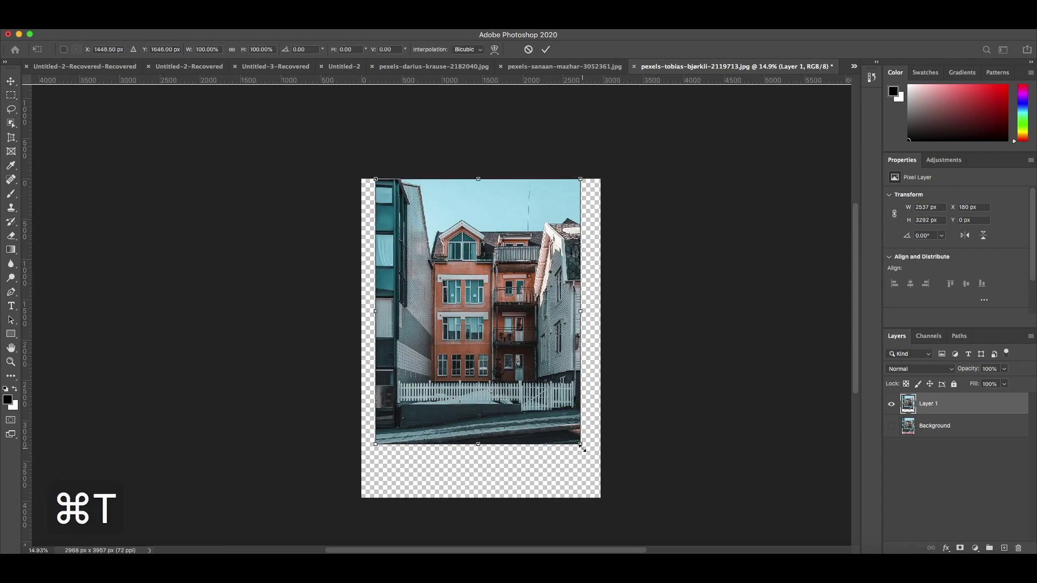
pyautogui.moveTo(582, 448); pyautogui.dragTo(606, 498)
pyautogui.press('Return')
pyautogui.press('z')
pyautogui.click(464, 348)
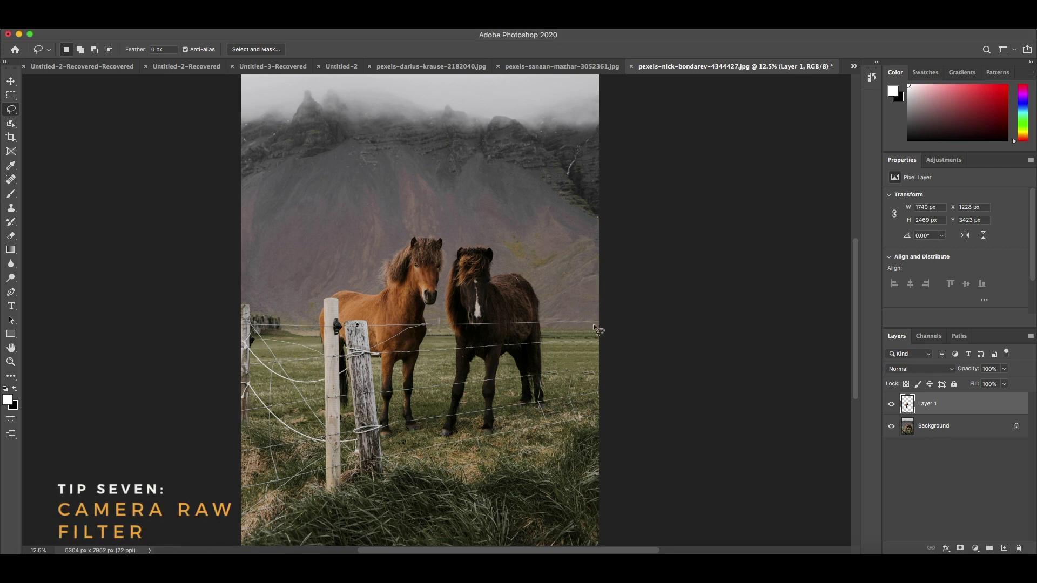
# Step: Merge the horse photo's layer with Background, then launch the Camera Raw Filter
pyautogui.press('m')
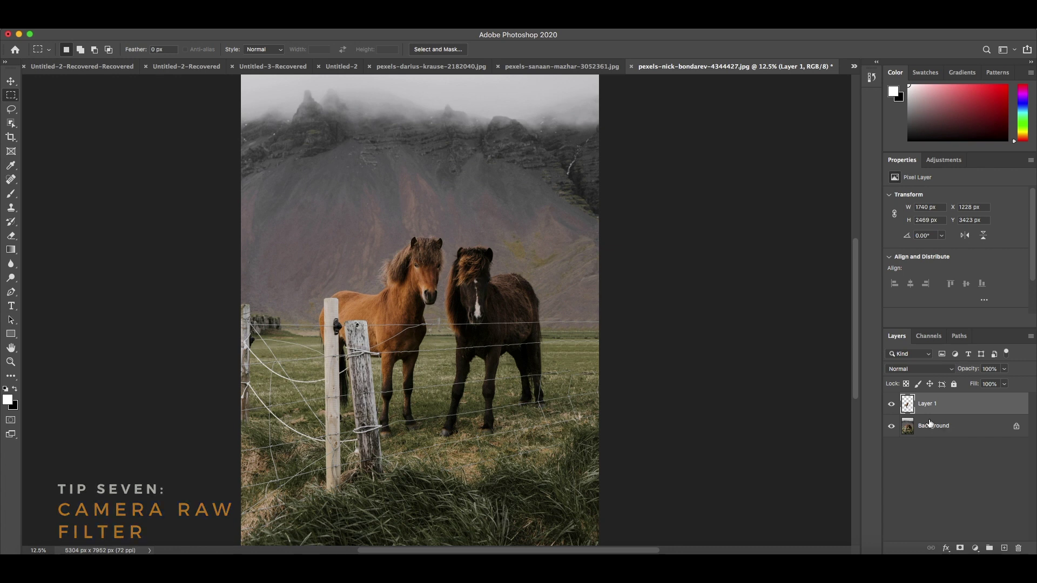
pyautogui.keyDown('shift'); pyautogui.click(949, 428); pyautogui.keyUp('shift')
pyautogui.rightClick(949, 427)
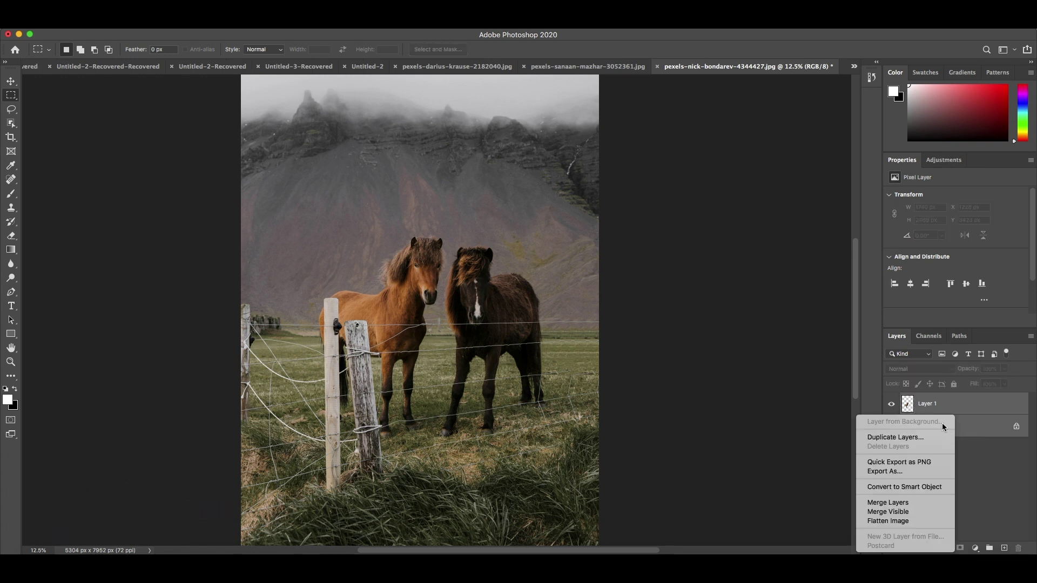
pyautogui.click(913, 504)
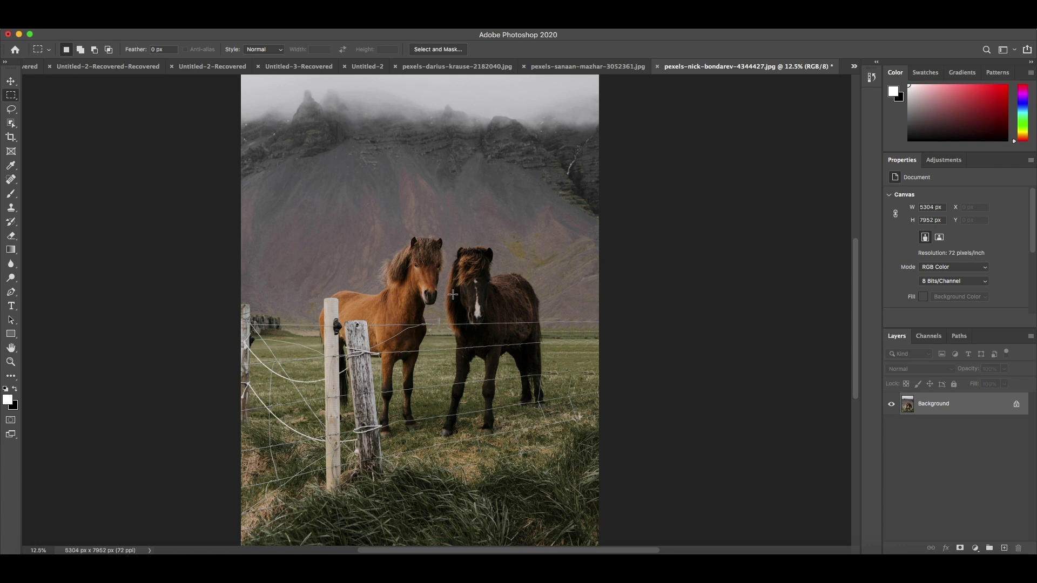
pyautogui.click(251, 24)
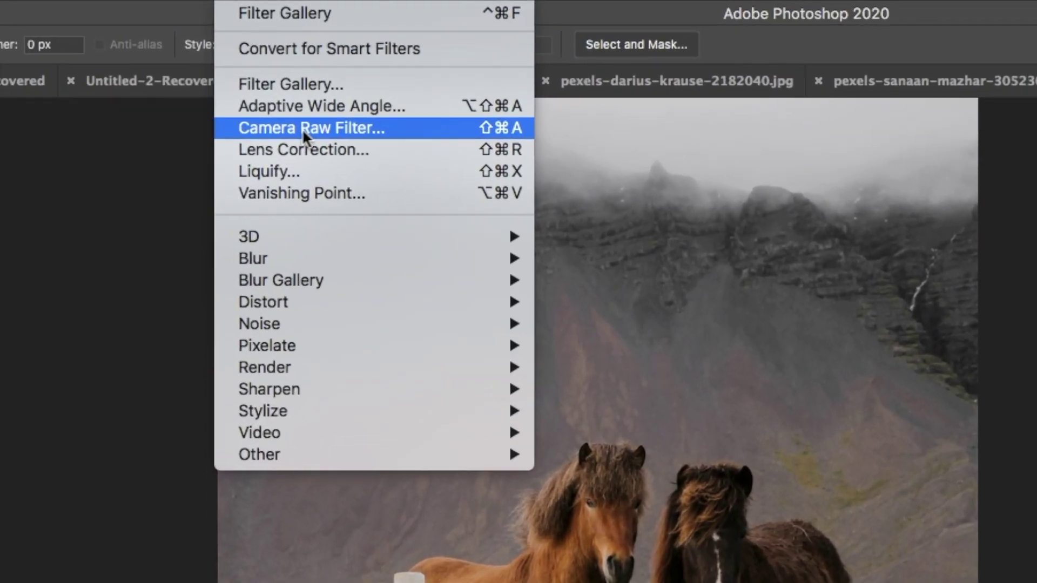
pyautogui.click(283, 103)
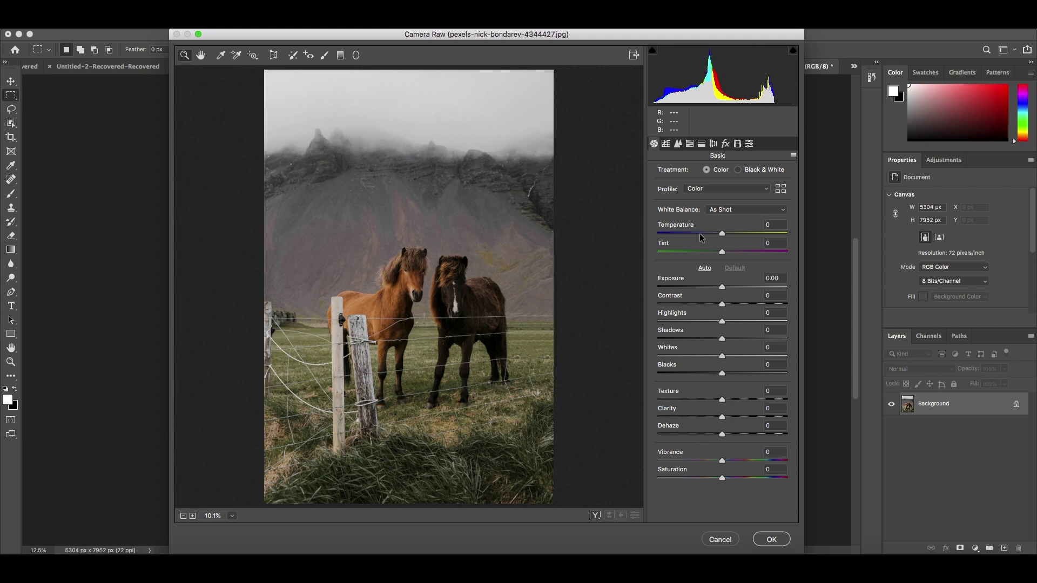
# Step: Warm the temperature, add magenta tint, lower exposure, raise contrast, shadows and clarity
pyautogui.moveTo(722, 233); pyautogui.dragTo(737, 234)
pyautogui.moveTo(722, 252); pyautogui.dragTo(730, 251)
pyautogui.moveTo(722, 286); pyautogui.dragTo(715, 287)
pyautogui.moveTo(722, 304); pyautogui.dragTo(749, 304)
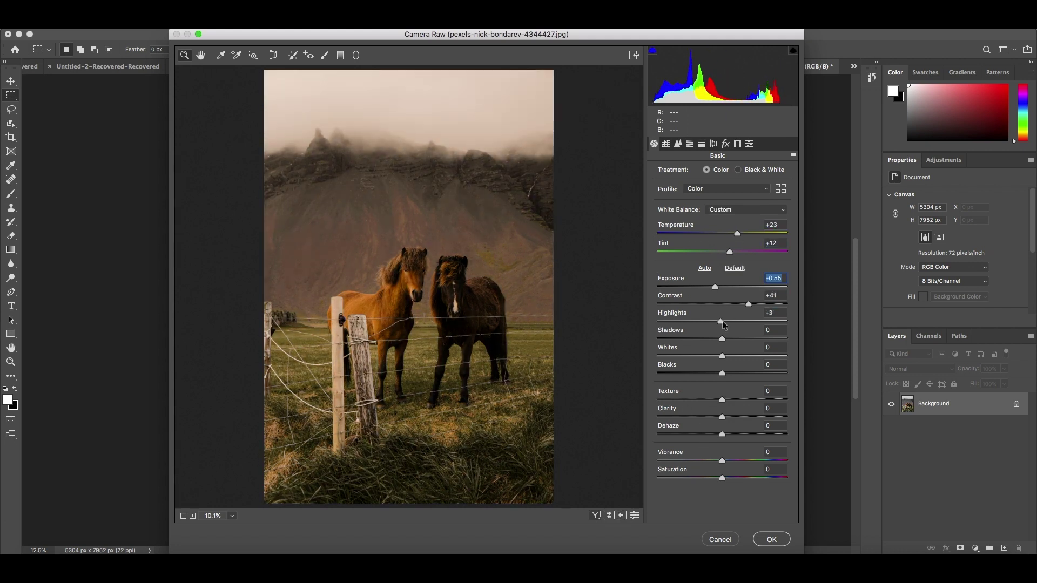
pyautogui.moveTo(722, 339); pyautogui.dragTo(761, 338)
pyautogui.moveTo(722, 400); pyautogui.dragTo(726, 400)
pyautogui.moveTo(722, 435); pyautogui.dragTo(764, 435)
# Step: Pull down the Tone Curve highlights, lights and shadows and adjust Detail noise reduction
pyautogui.click(666, 143)
pyautogui.moveTo(723, 372); pyautogui.dragTo(726, 346)
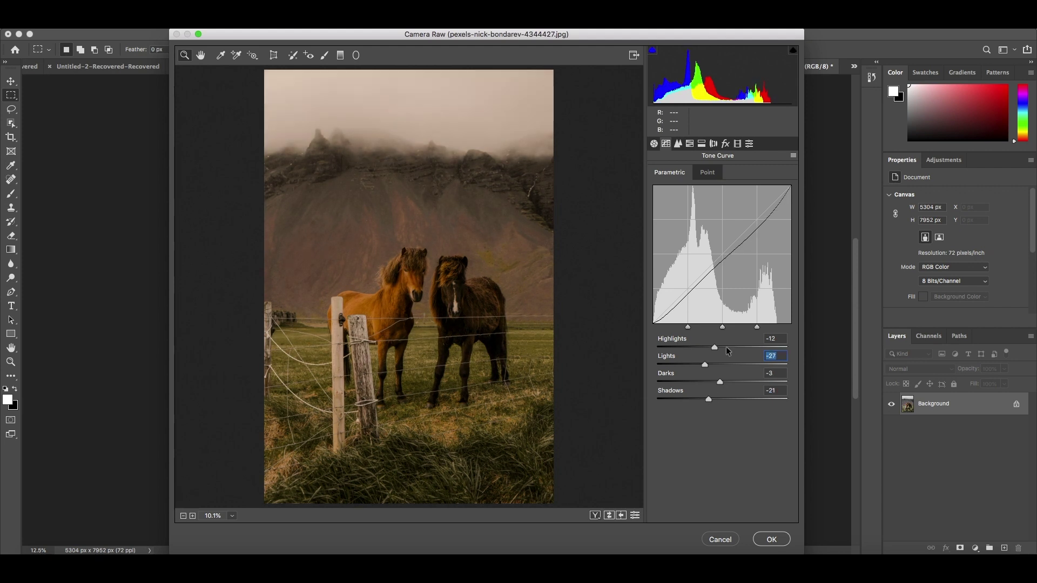
pyautogui.click(677, 143)
pyautogui.click(441, 275)
pyautogui.press('super+0')
pyautogui.moveTo(657, 281); pyautogui.dragTo(681, 281)
pyautogui.moveTo(658, 336); pyautogui.dragTo(675, 336)
# Step: Shift the orange, yellow, green and another colour's hue in HSL
pyautogui.click(690, 143)
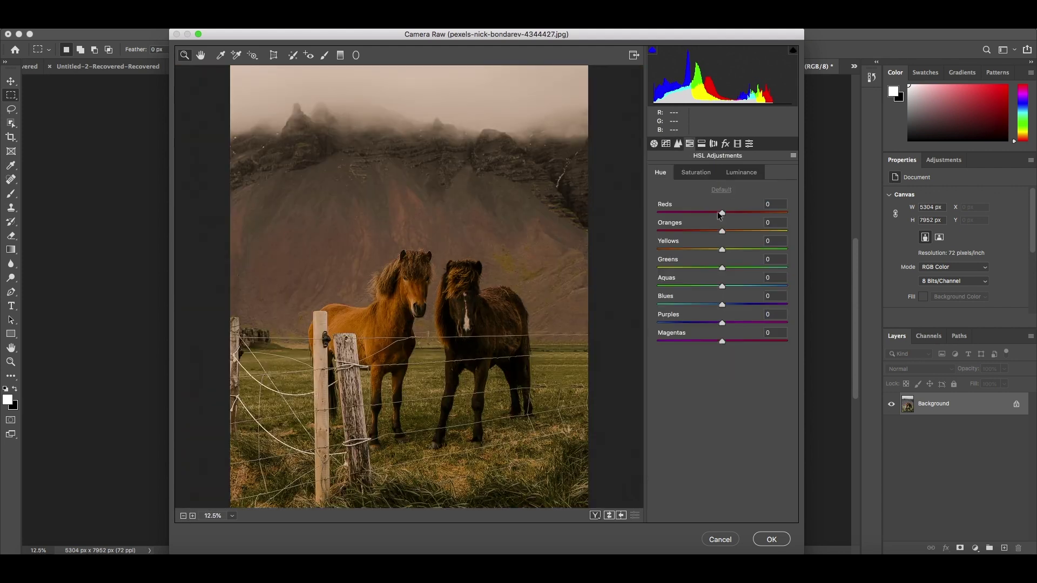
pyautogui.moveTo(722, 213); pyautogui.dragTo(735, 213)
pyautogui.moveTo(722, 250); pyautogui.dragTo(690, 249)
pyautogui.moveTo(722, 323); pyautogui.dragTo(757, 323)
pyautogui.moveTo(722, 341); pyautogui.dragTo(694, 342)
# Step: Set split-toning hue and saturation for both highlights and shadows
pyautogui.click(701, 143)
pyautogui.moveTo(657, 194); pyautogui.dragTo(772, 194)
pyautogui.moveTo(657, 213); pyautogui.dragTo(697, 213)
pyautogui.moveTo(657, 281); pyautogui.dragTo(721, 281)
pyautogui.moveTo(657, 300); pyautogui.dragTo(702, 299)
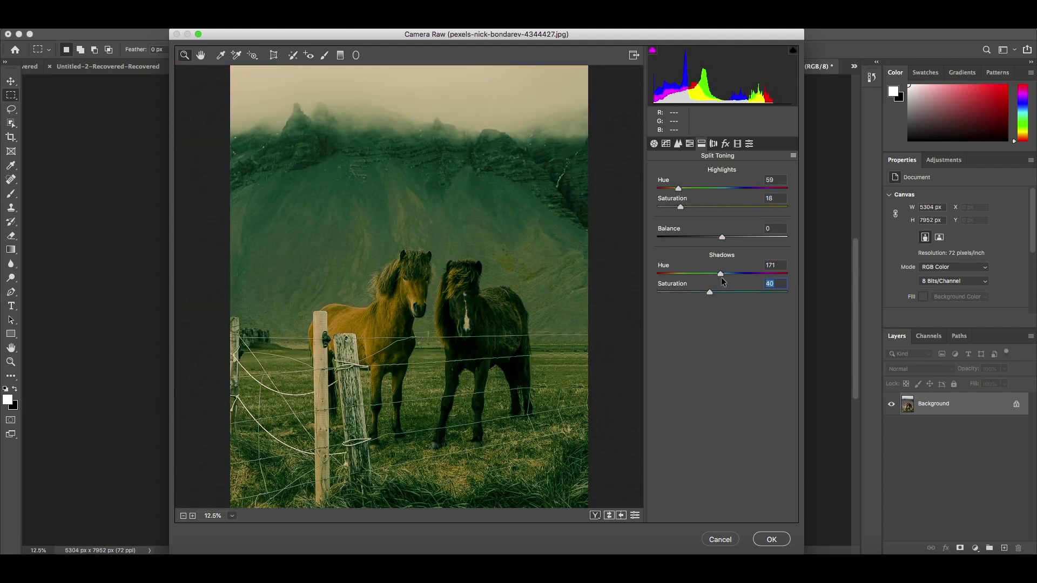
# Step: Remove purple and green fringing and darken the corners with a vignette
pyautogui.click(714, 143)
pyautogui.moveTo(657, 240); pyautogui.dragTo(718, 239)
pyautogui.moveTo(657, 285); pyautogui.dragTo(715, 284)
pyautogui.moveTo(722, 352); pyautogui.dragTo(697, 351)
# Step: Add film grain in Effects, checking the detail zoomed in
pyautogui.click(725, 143)
pyautogui.click(574, 306)
pyautogui.moveTo(658, 191)
pyautogui.mouseDown()
pyautogui.moveTo(722, 191)
pyautogui.moveTo(664, 210)
pyautogui.mouseUp()
pyautogui.click(183, 516)
pyautogui.click(183, 515)
# Step: In Calibration, tint the shadows magenta and shift the red and green primaries
pyautogui.click(737, 143)
pyautogui.moveTo(722, 249); pyautogui.dragTo(734, 266)
pyautogui.moveTo(722, 302)
pyautogui.mouseDown()
pyautogui.moveTo(700, 301)
pyautogui.moveTo(721, 318)
pyautogui.mouseUp()
pyautogui.moveTo(722, 353); pyautogui.dragTo(721, 353)
pyautogui.moveTo(722, 215); pyautogui.dragTo(755, 215)
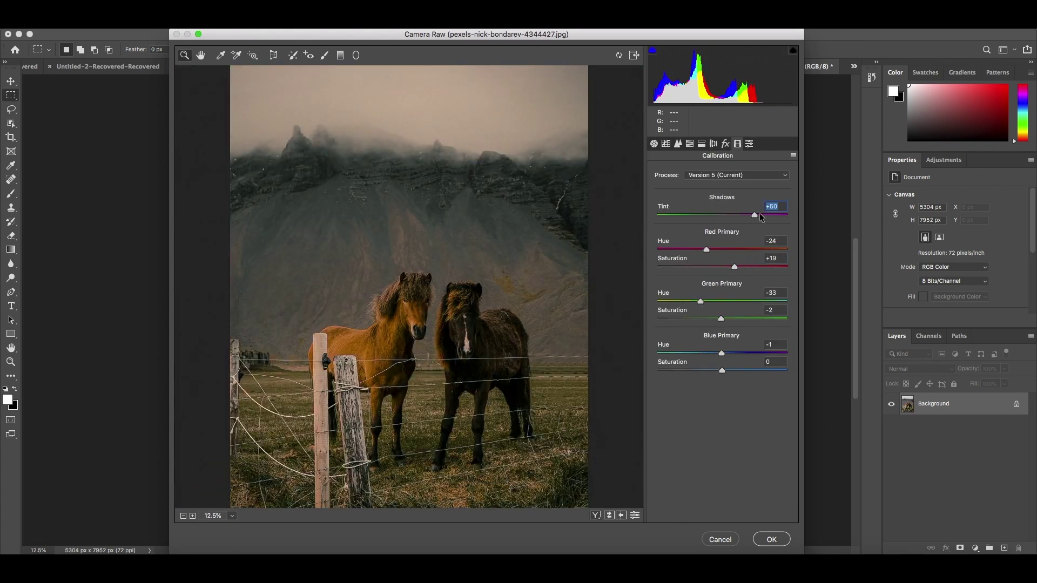
pyautogui.click(749, 144)
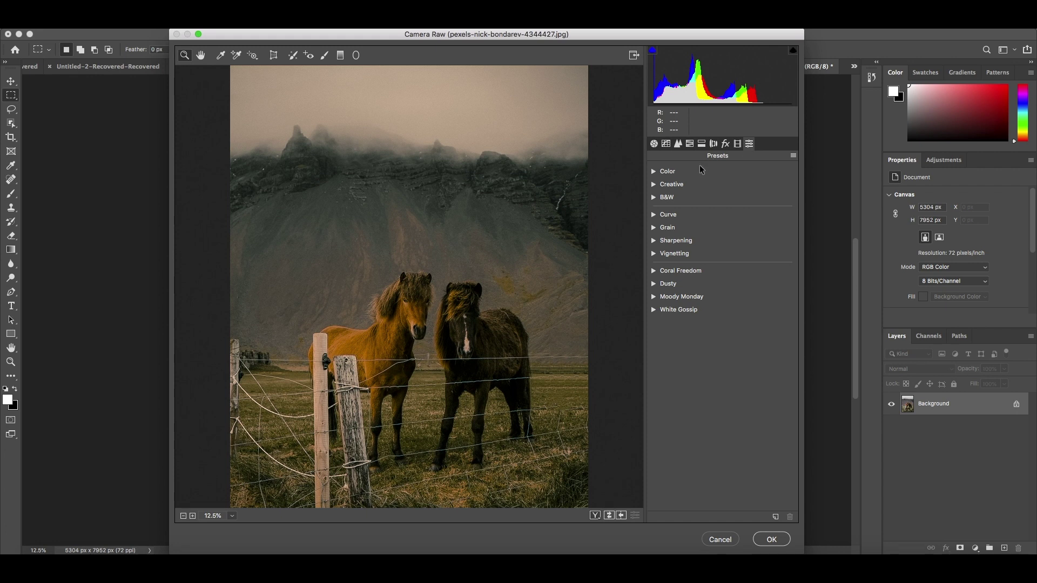
# Step: Preview the Bright colour preset, return to the custom grade and commit it with OK
pyautogui.click(655, 172)
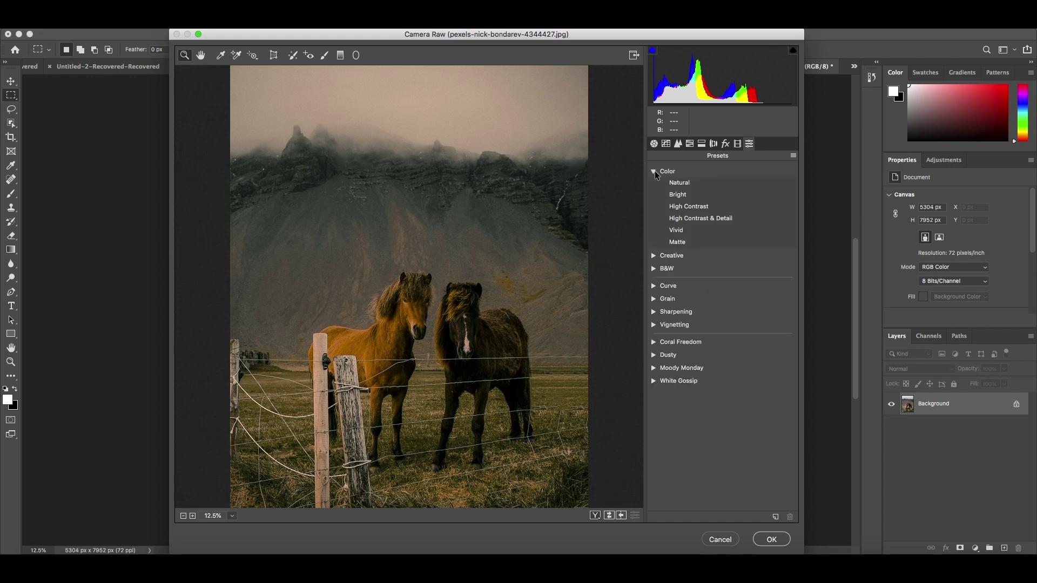
pyautogui.click(654, 172)
pyautogui.click(655, 172)
pyautogui.click(684, 196)
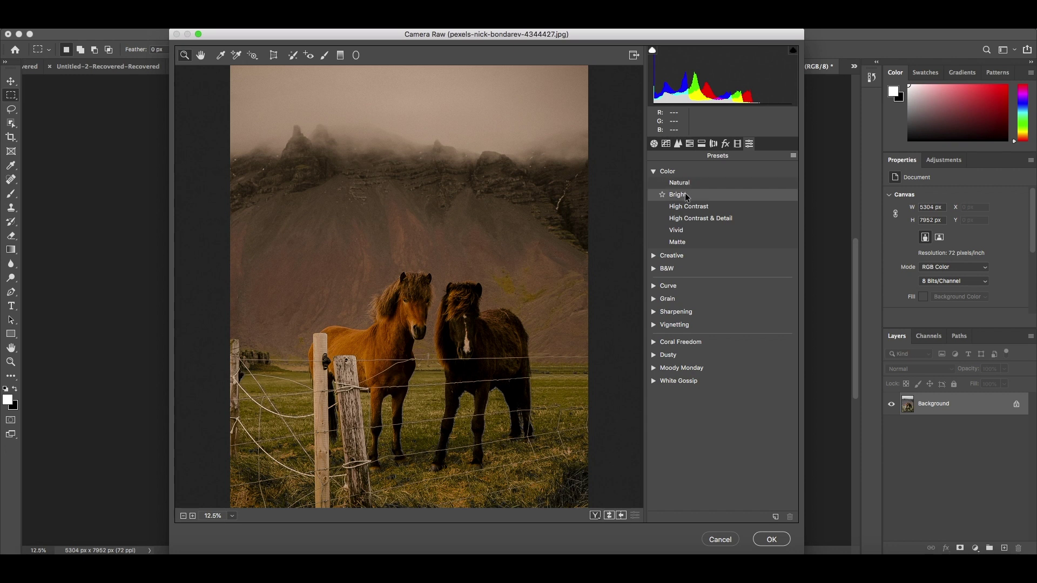
pyautogui.click(654, 256)
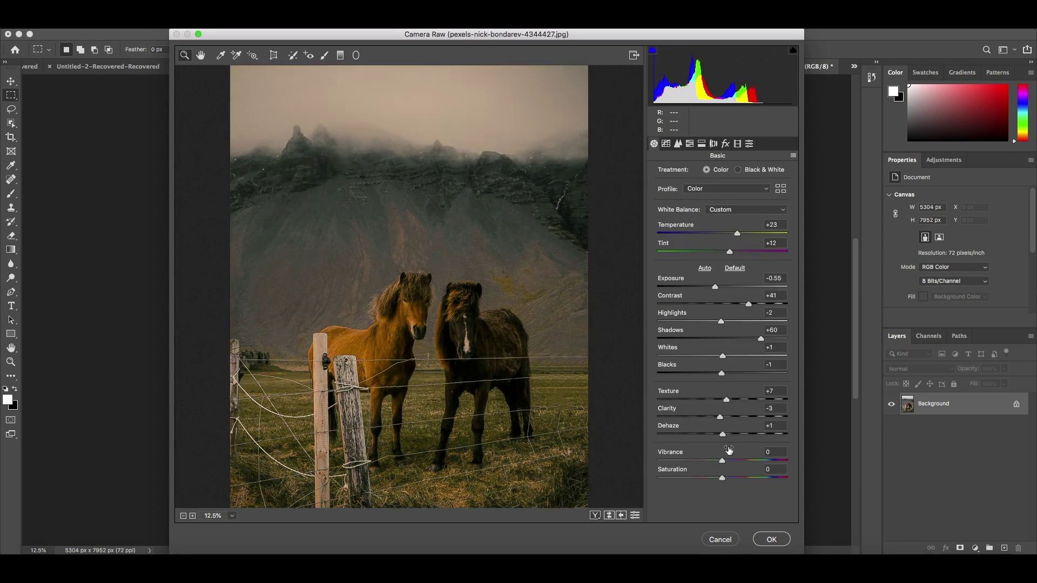
pyautogui.click(772, 540)
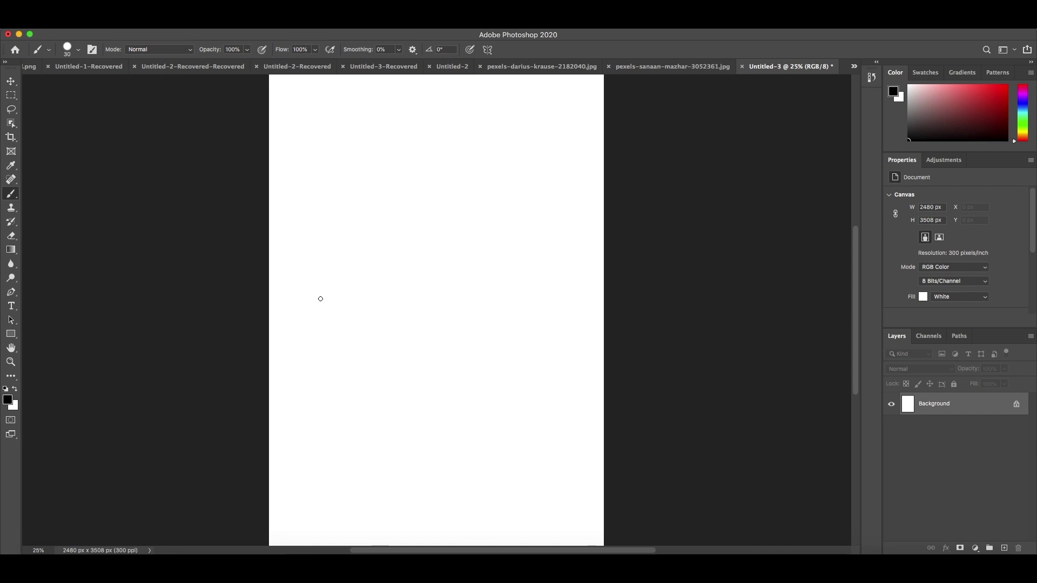
# Step: Draw a jittery wavy stroke, then raise brush smoothing to 100%
pyautogui.moveTo(368, 296)
pyautogui.mouseDown()
pyautogui.moveTo(371, 247)
pyautogui.moveTo(427, 270)
pyautogui.moveTo(448, 230)
pyautogui.moveTo(467, 227)
pyautogui.moveTo(496, 187)
pyautogui.moveTo(511, 200)
pyautogui.mouseUp()
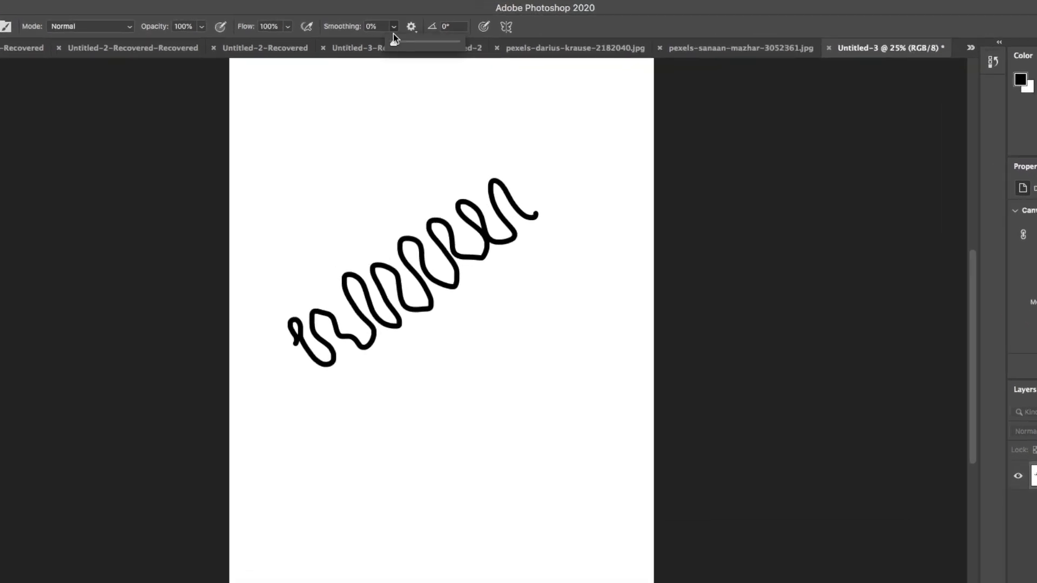
pyautogui.click(398, 50)
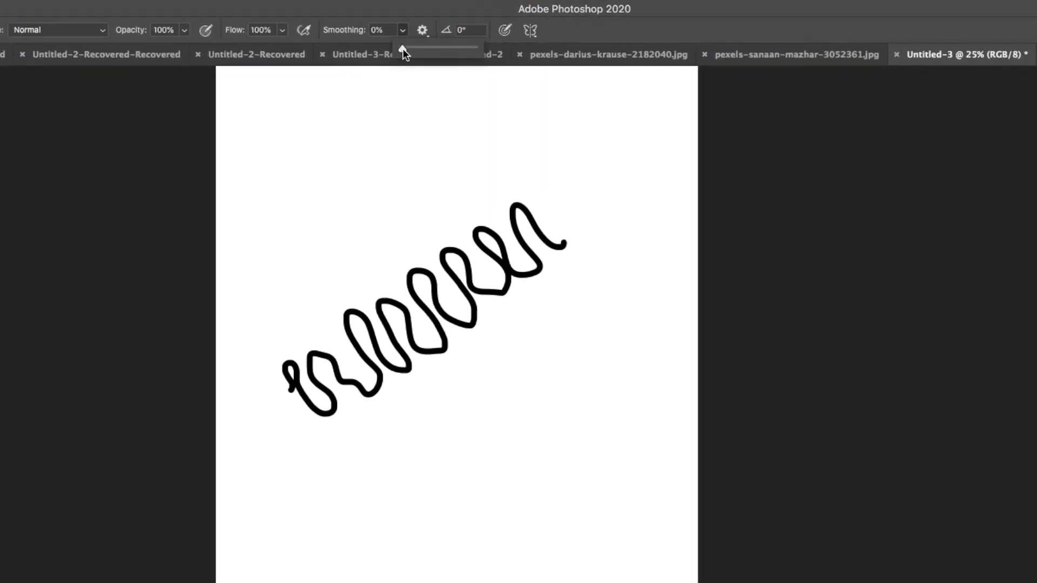
pyautogui.moveTo(402, 48); pyautogui.dragTo(484, 50)
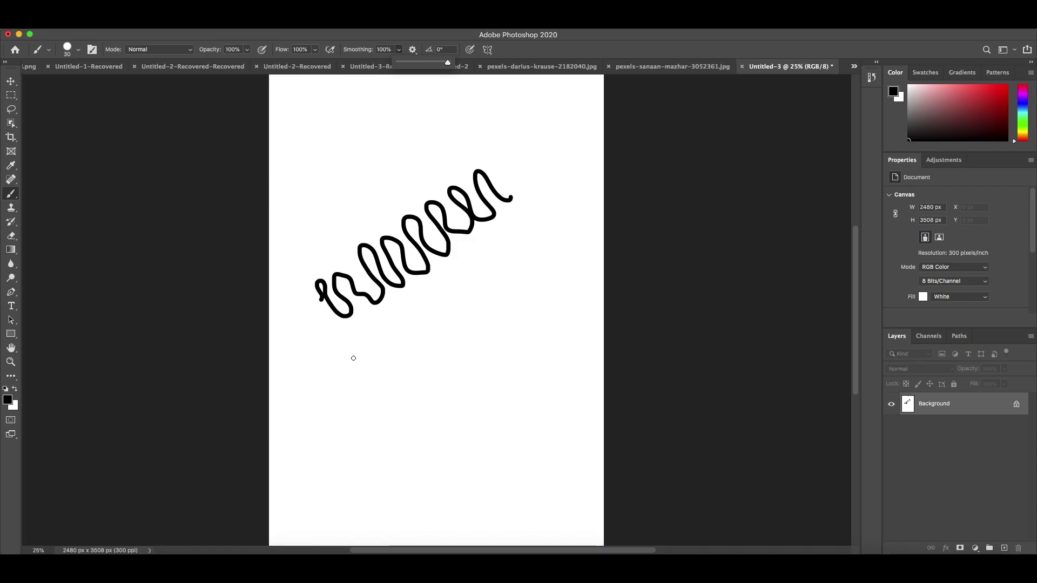
# Step: Draw a smoother wavy line beneath the first stroke
pyautogui.moveTo(354, 361); pyautogui.dragTo(357, 367)
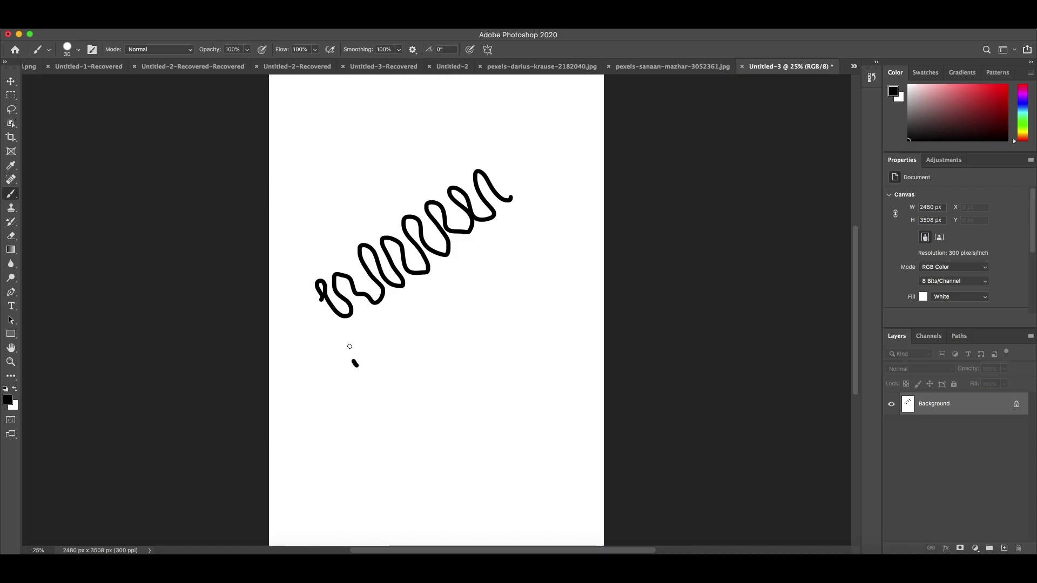
pyautogui.moveTo(391, 330)
pyautogui.mouseDown()
pyautogui.moveTo(433, 351)
pyautogui.moveTo(407, 306)
pyautogui.moveTo(434, 335)
pyautogui.moveTo(461, 333)
pyautogui.moveTo(433, 286)
pyautogui.moveTo(468, 322)
pyautogui.moveTo(477, 305)
pyautogui.moveTo(471, 271)
pyautogui.moveTo(501, 305)
pyautogui.mouseUp()
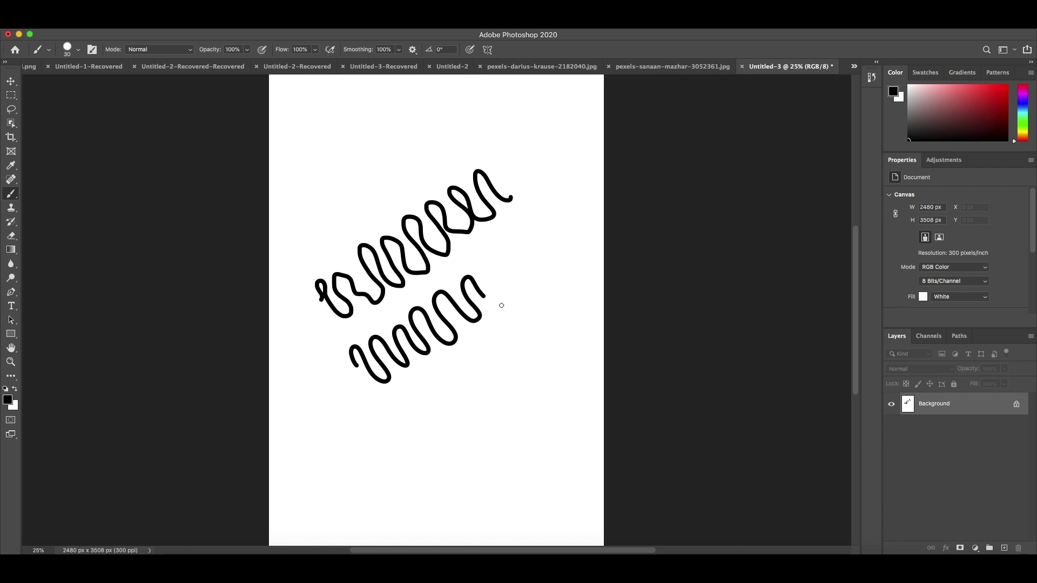
pyautogui.moveTo(502, 266)
pyautogui.mouseDown()
pyautogui.moveTo(533, 288)
pyautogui.moveTo(508, 245)
pyautogui.moveTo(543, 245)
pyautogui.mouseUp()
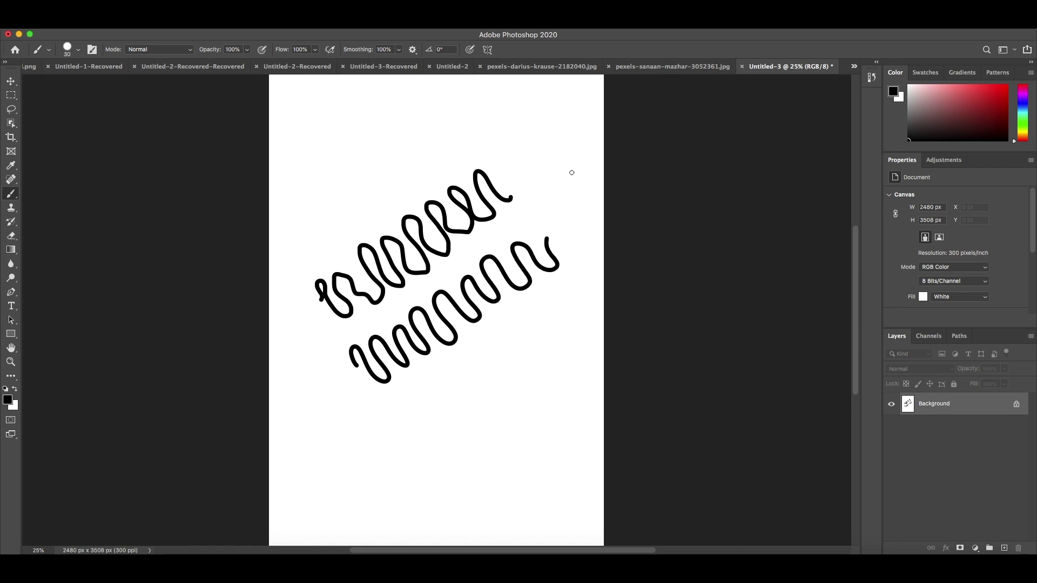
pyautogui.click(79, 51)
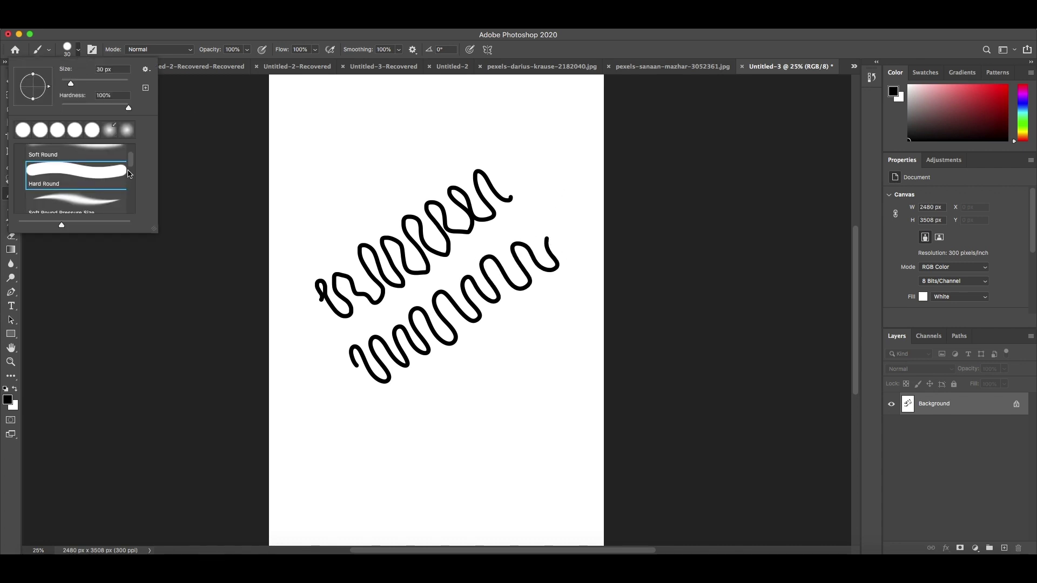
# Step: Choose the Hard Round Pressure Size brush and draw a third wavy line lower down
pyautogui.scroll(-3, 116, 186)
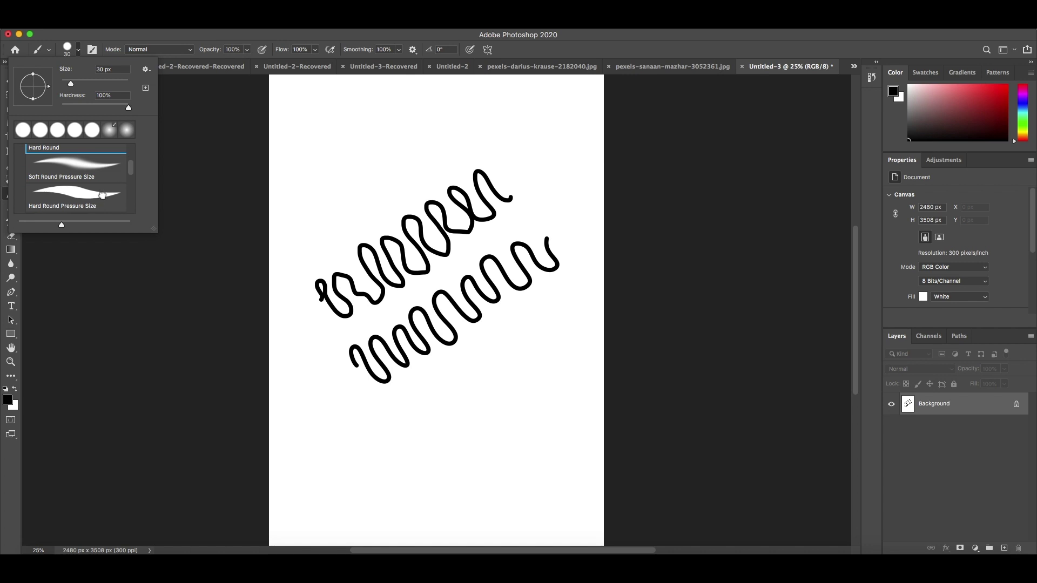
pyautogui.click(102, 195)
pyautogui.click(405, 428)
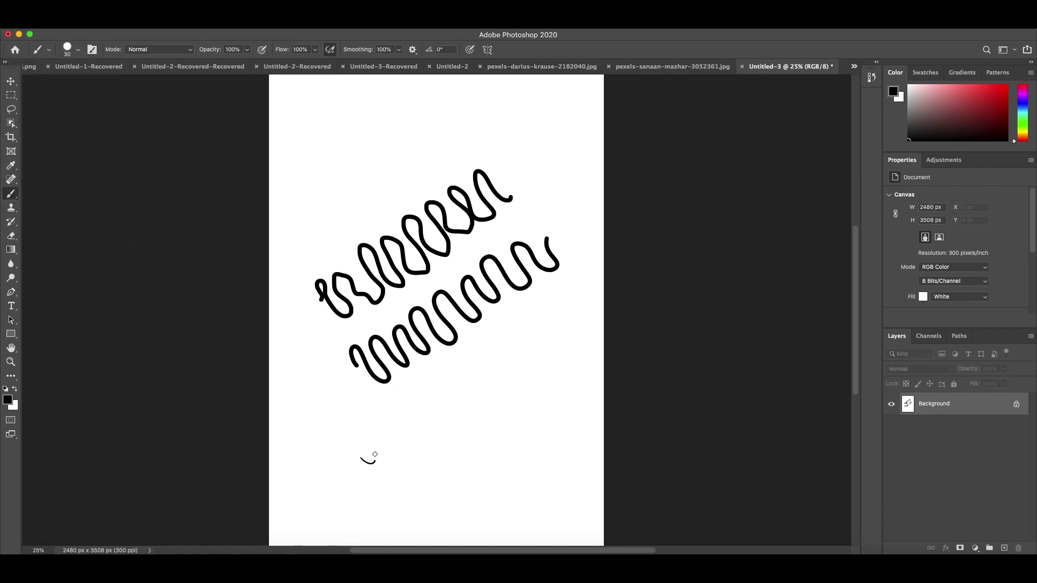
pyautogui.moveTo(402, 423)
pyautogui.mouseDown()
pyautogui.moveTo(427, 431)
pyautogui.moveTo(458, 400)
pyautogui.moveTo(535, 384)
pyautogui.moveTo(542, 338)
pyautogui.mouseUp()
# Step: With 0% smoothing, draw a looping squiggle near the page's upper left
pyautogui.click(398, 50)
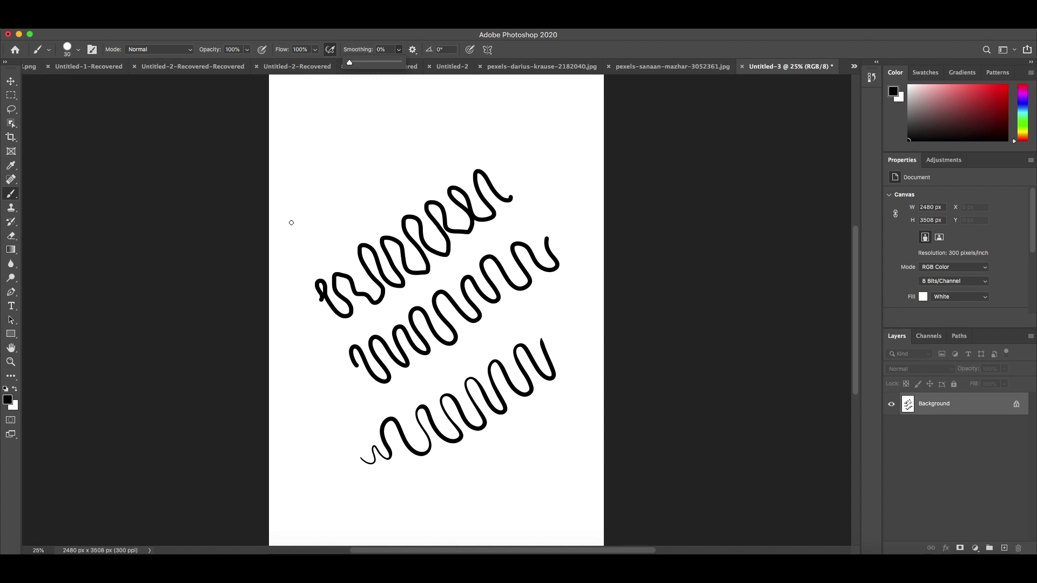
pyautogui.moveTo(291, 223); pyautogui.dragTo(302, 230)
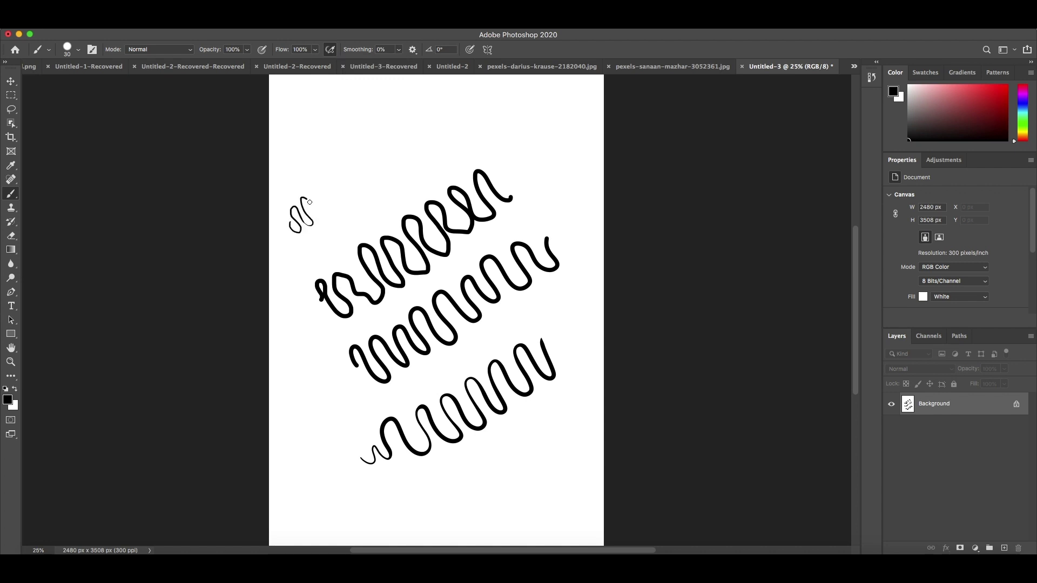
pyautogui.moveTo(318, 198)
pyautogui.mouseDown()
pyautogui.moveTo(355, 217)
pyautogui.moveTo(339, 175)
pyautogui.moveTo(362, 199)
pyautogui.moveTo(374, 167)
pyautogui.moveTo(394, 185)
pyautogui.moveTo(390, 152)
pyautogui.moveTo(412, 173)
pyautogui.moveTo(407, 133)
pyautogui.moveTo(431, 166)
pyautogui.moveTo(419, 124)
pyautogui.moveTo(446, 157)
pyautogui.moveTo(453, 107)
pyautogui.mouseUp()
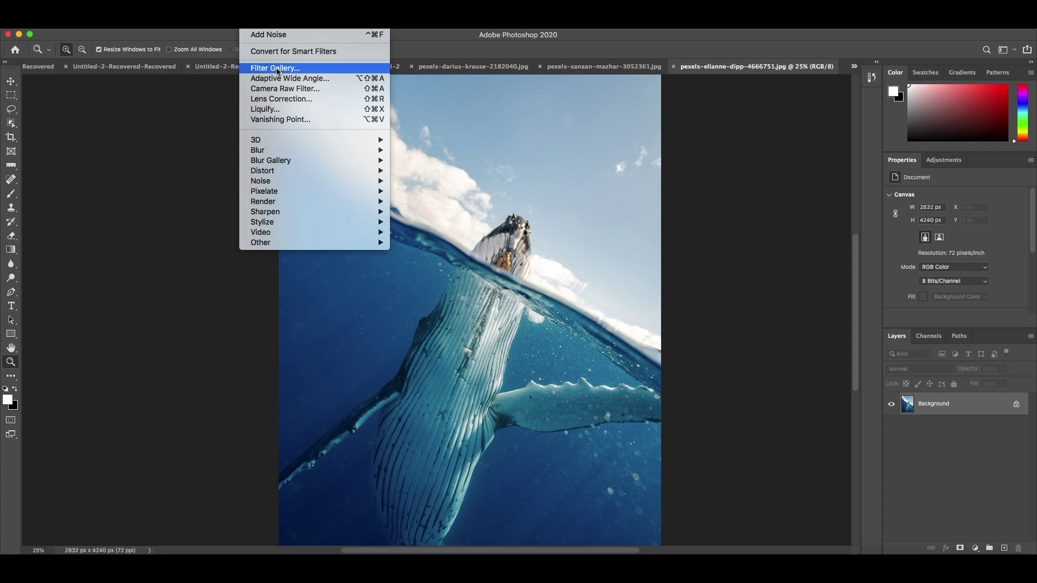
# Step: In the Filter Gallery, try Colored Pencil and Dry Brush, then set Cutout with Edge Fidelity 1
pyautogui.click(276, 68)
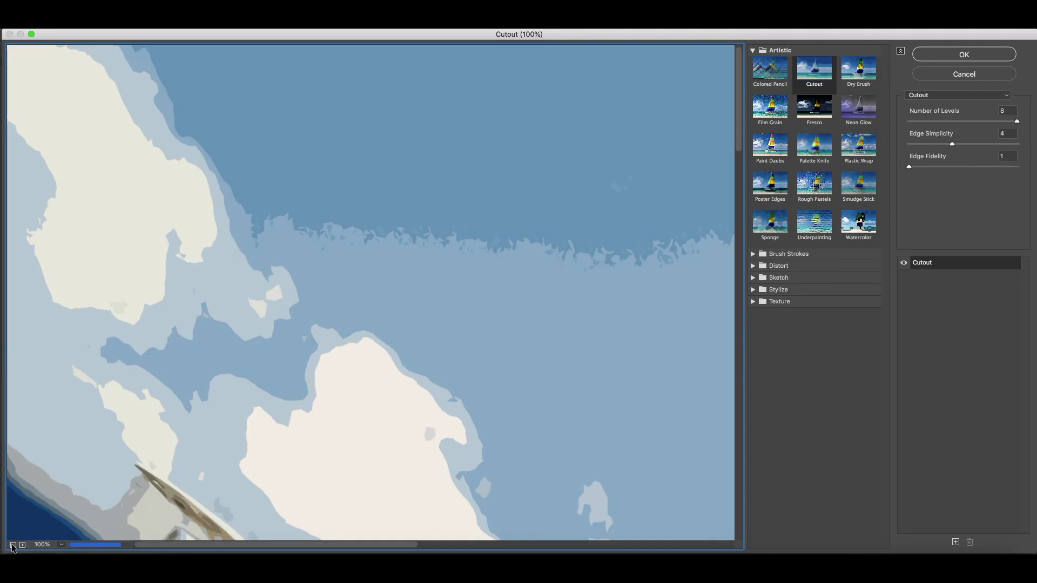
pyautogui.click(770, 69)
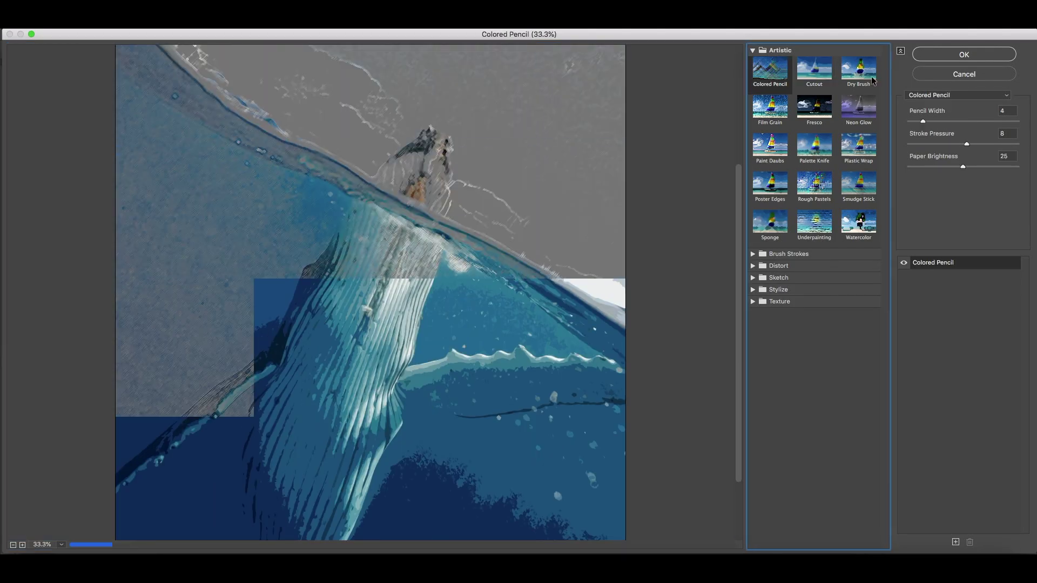
pyautogui.click(858, 69)
pyautogui.click(815, 69)
pyautogui.moveTo(962, 167); pyautogui.dragTo(908, 168)
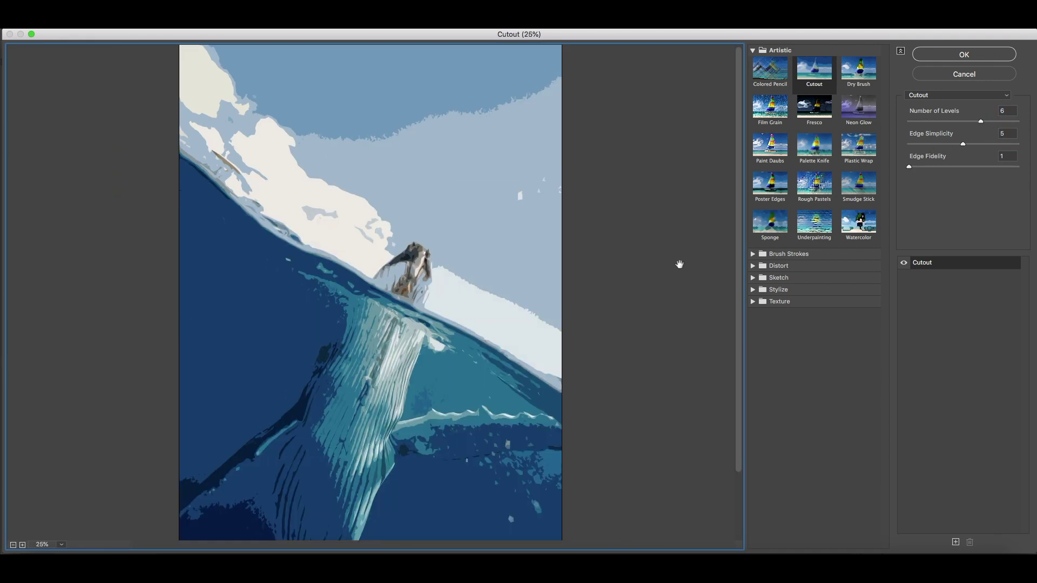
# Step: Try Poster Edges, Smudge Stick, Angled Strokes and Ink Outlines, settling on Watercolor
pyautogui.click(777, 192)
pyautogui.click(859, 187)
pyautogui.click(852, 232)
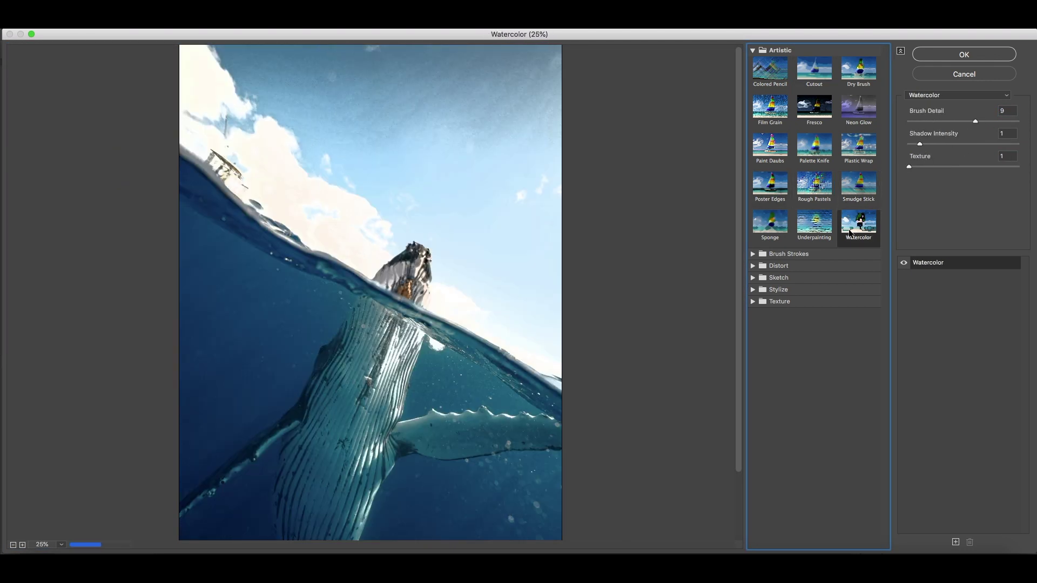
pyautogui.click(786, 254)
pyautogui.click(815, 275)
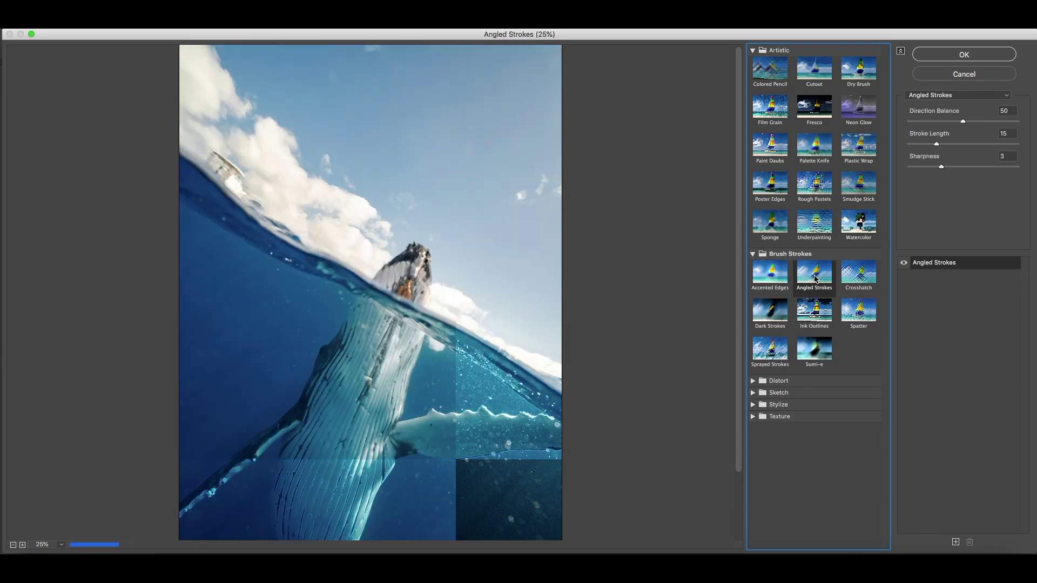
pyautogui.click(815, 308)
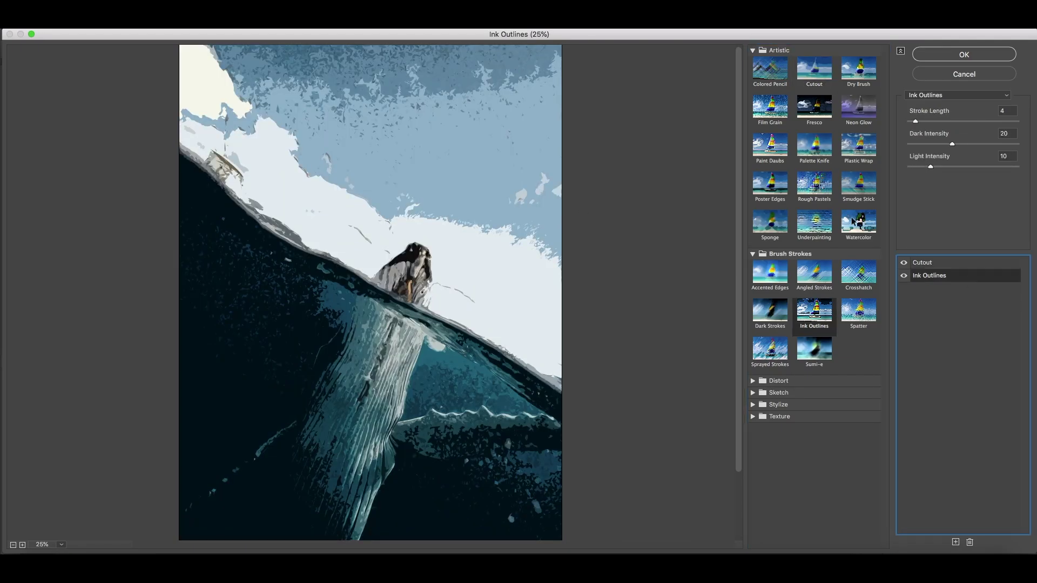
pyautogui.click(853, 222)
# Step: Add another effect layer and try Sponge, Dark Strokes and Sumi-e on it
pyautogui.click(956, 541)
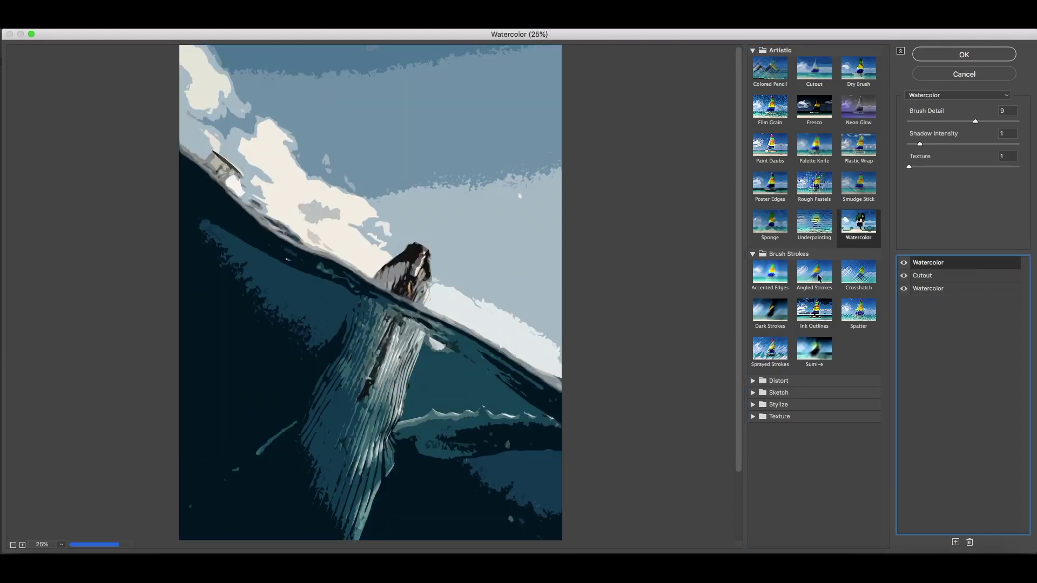
pyautogui.click(769, 223)
pyautogui.click(769, 312)
pyautogui.click(814, 350)
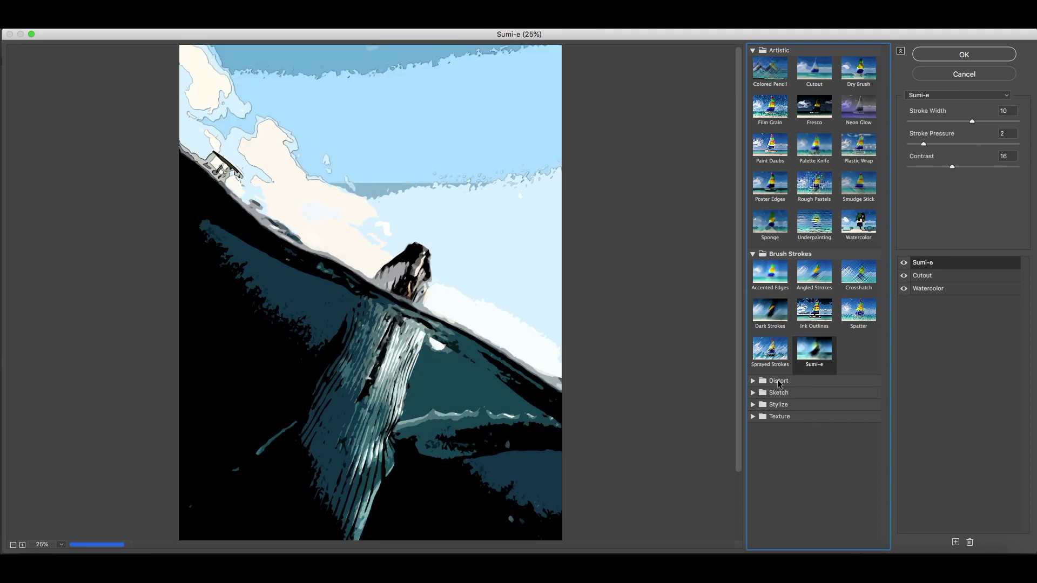
pyautogui.keyDown('alt'); pyautogui.click(779, 380); pyautogui.keyUp('alt')
# Step: Set the top effect to Stained Glass with Light Intensity 4, hide it, and apply
pyautogui.scroll(-10, 815, 324)
pyautogui.click(814, 524)
pyautogui.moveTo(925, 121); pyautogui.dragTo(924, 166)
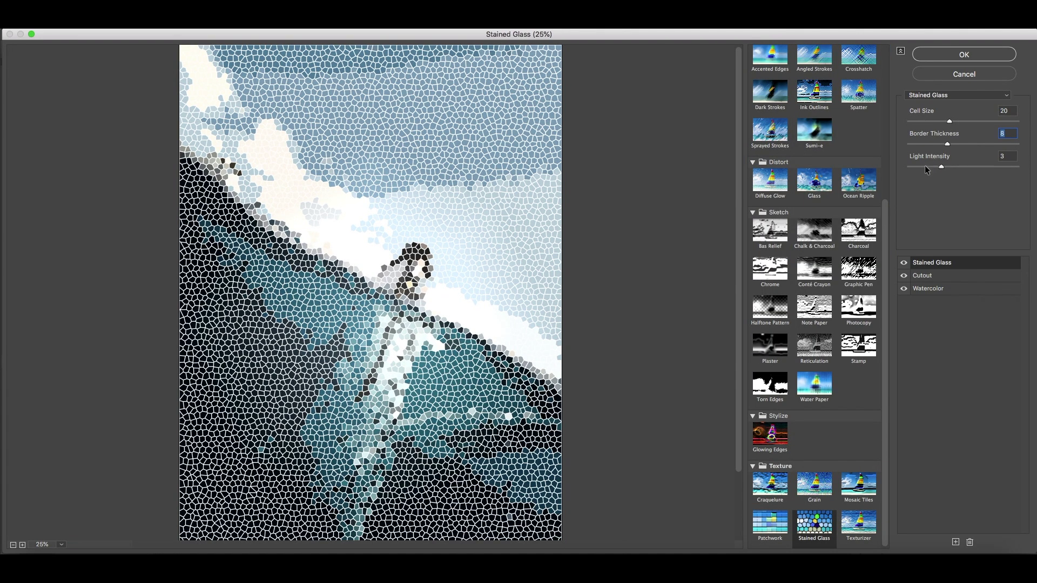
pyautogui.click(952, 167)
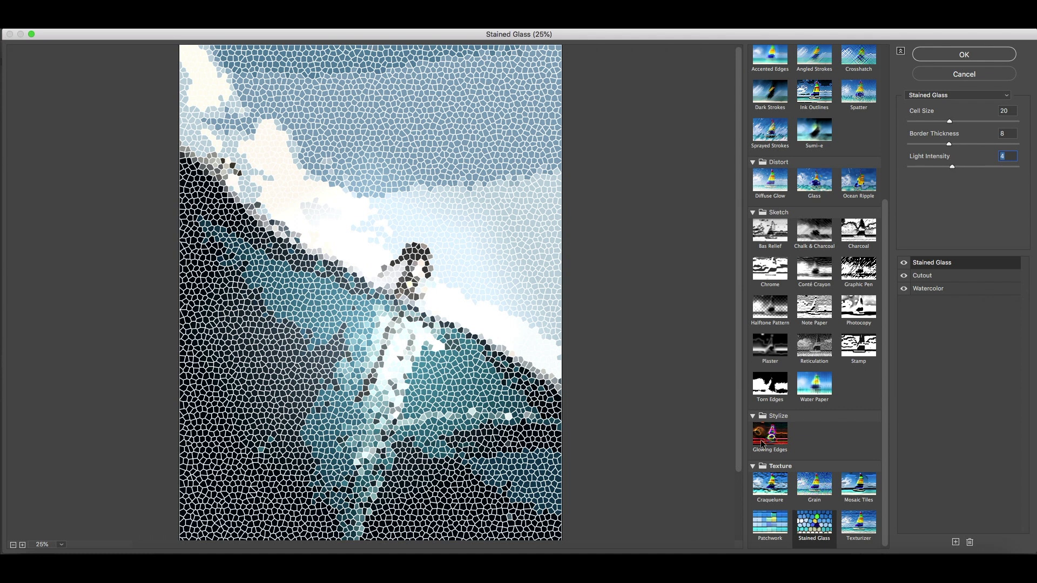
pyautogui.click(903, 262)
pyautogui.click(972, 56)
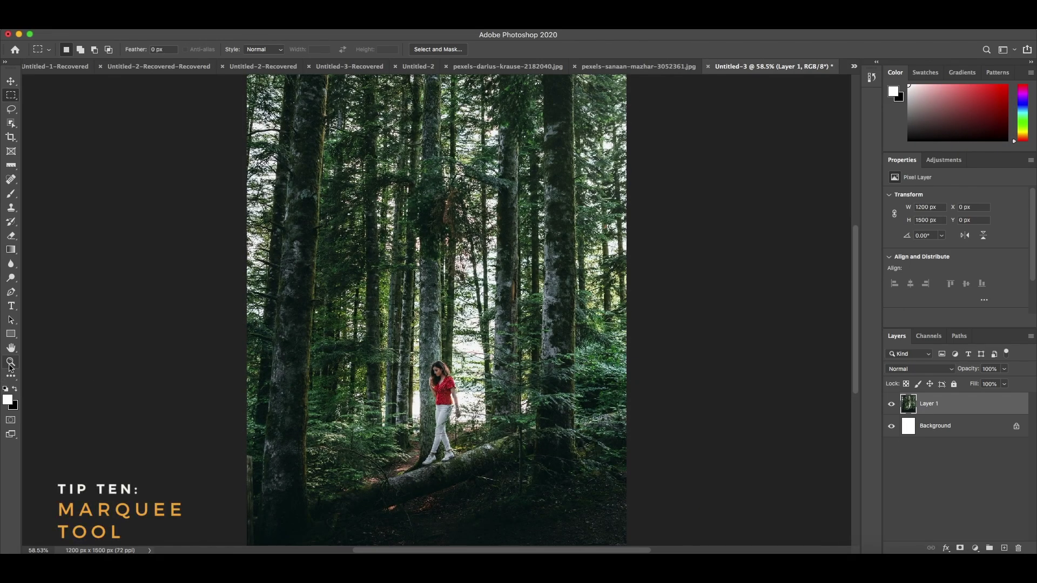
# Step: Zoom in on the woman on the log to 100% with the Zoom tool
pyautogui.click(11, 363)
pyautogui.click(456, 407)
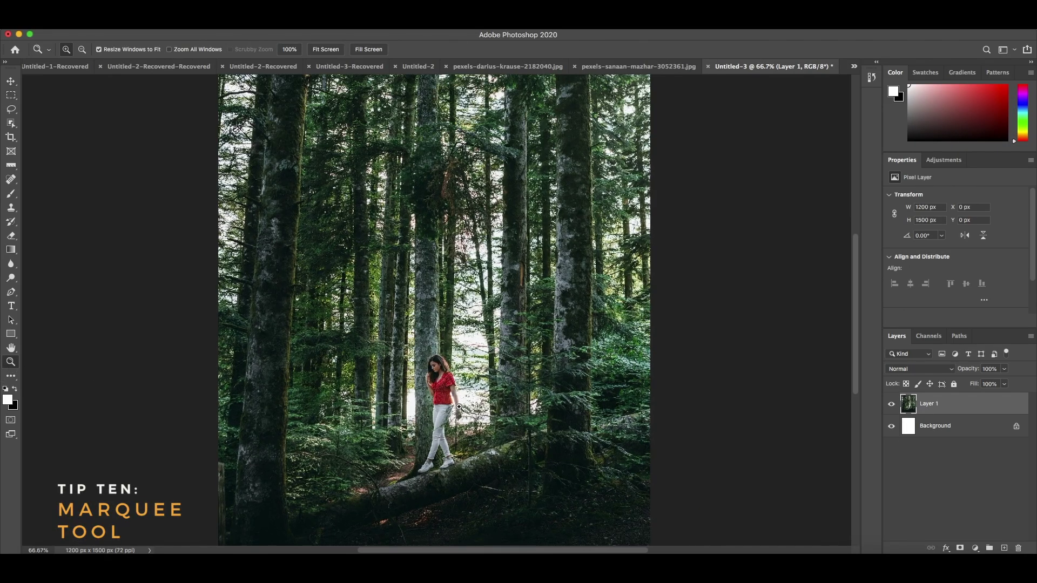
pyautogui.click(459, 406)
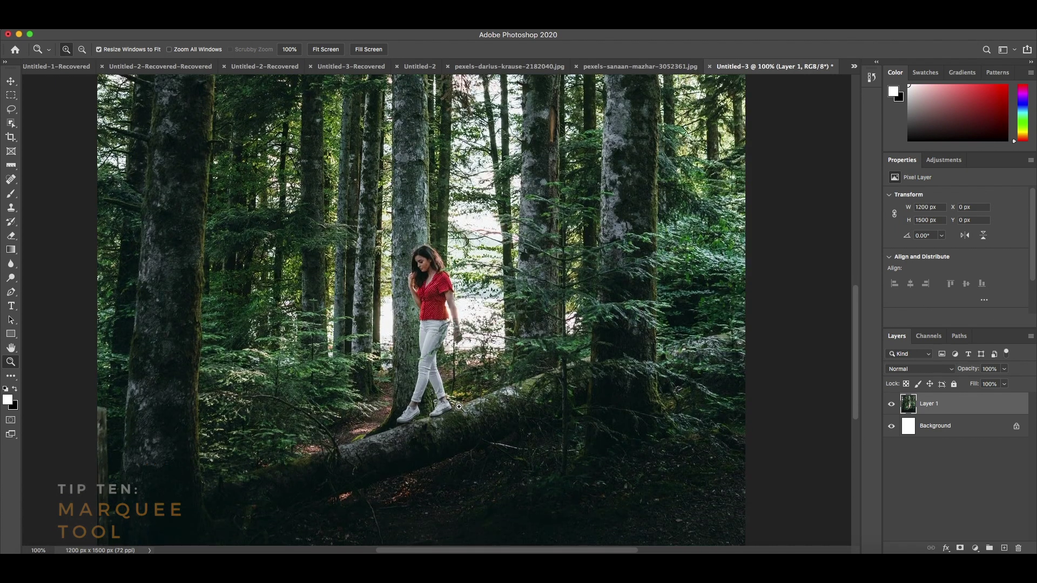
# Step: Draw a rectangular marquee outward from the woman's centre, then deselect it
pyautogui.press('m')
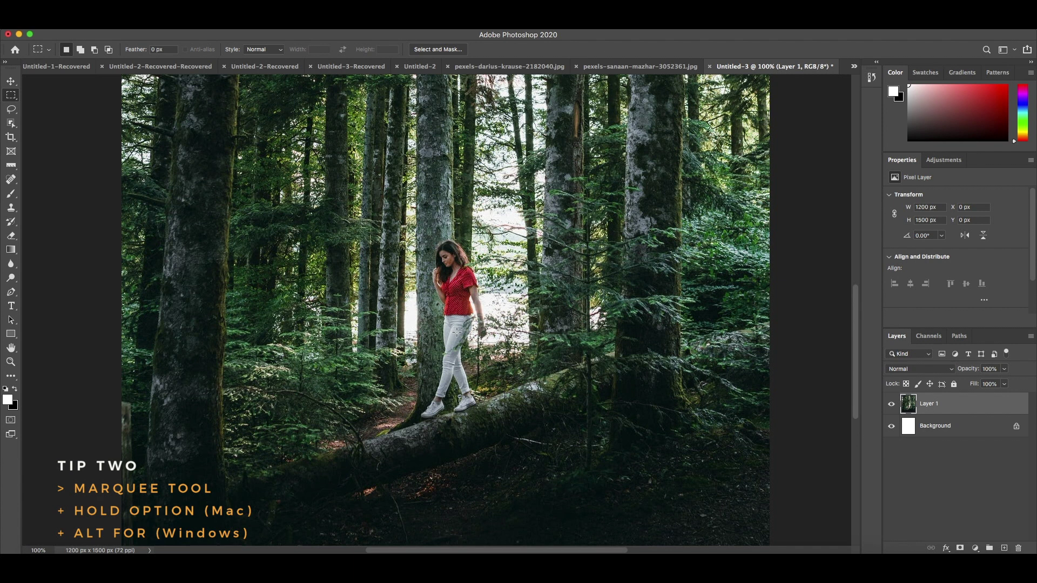
pyautogui.moveTo(457, 332); pyautogui.dragTo(407, 234)
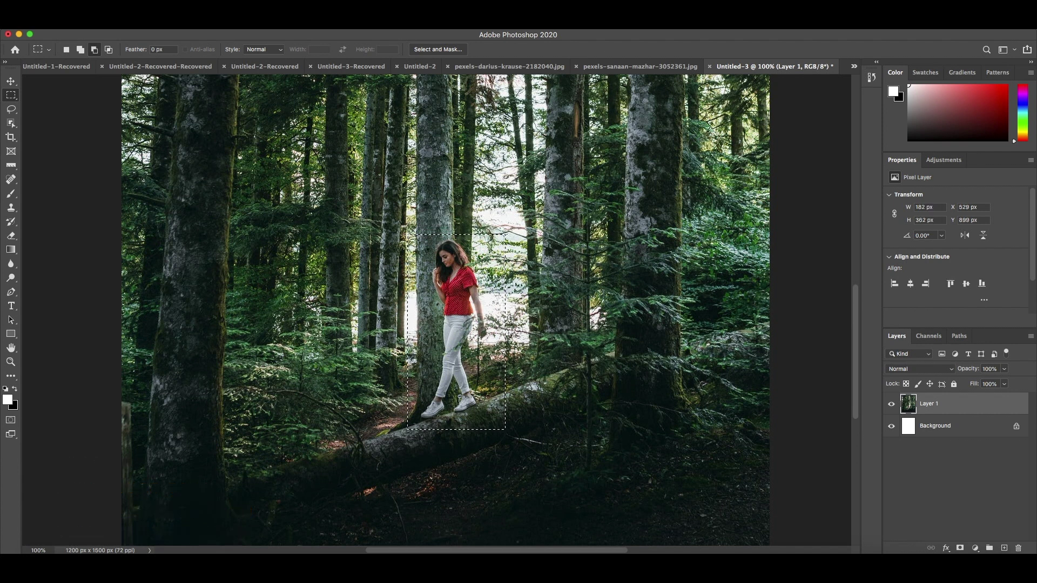
pyautogui.click(439, 214)
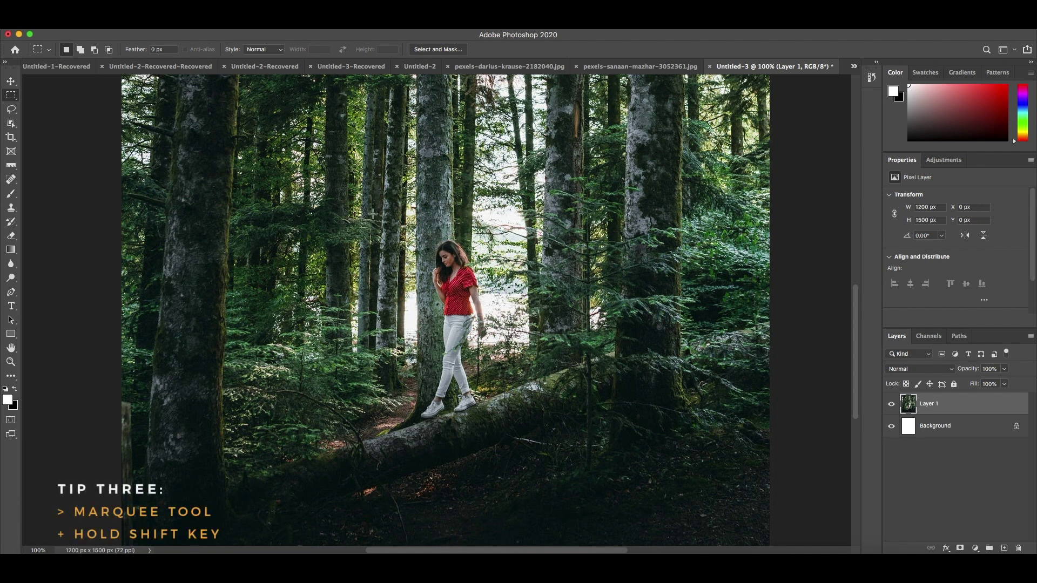
# Step: Draw a square marquee around the woman, then subtract its right and left parts
pyautogui.moveTo(372, 212); pyautogui.dragTo(572, 472)
pyautogui.scroll(1, 539, 342)
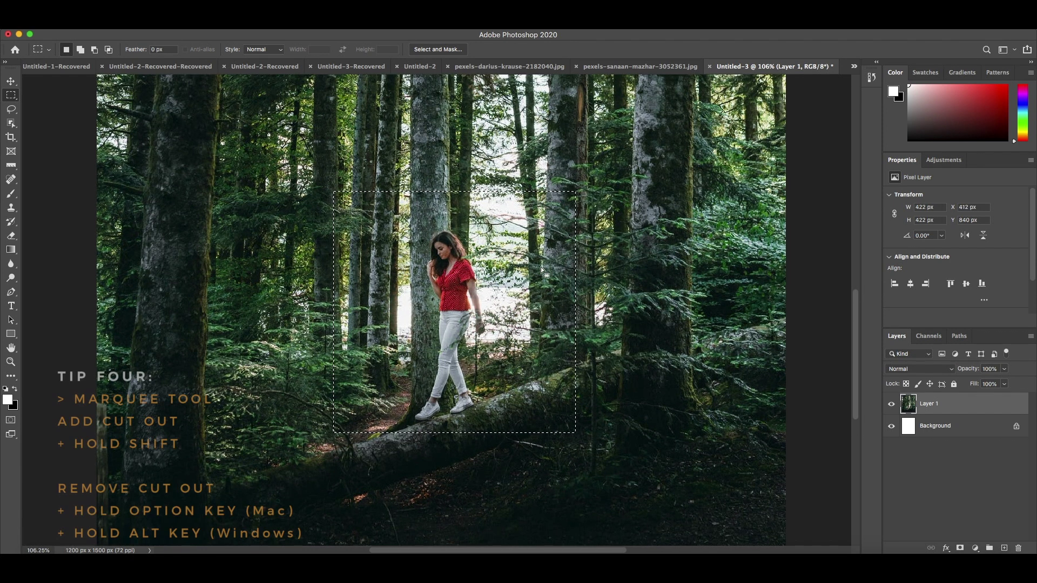
pyautogui.press('alt')
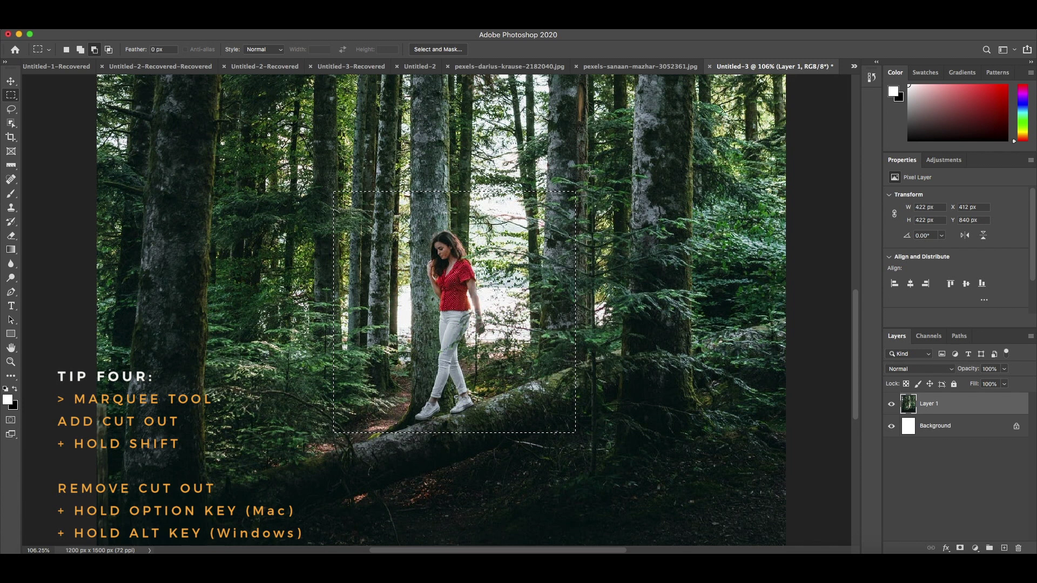
pyautogui.moveTo(589, 172); pyautogui.dragTo(489, 438)
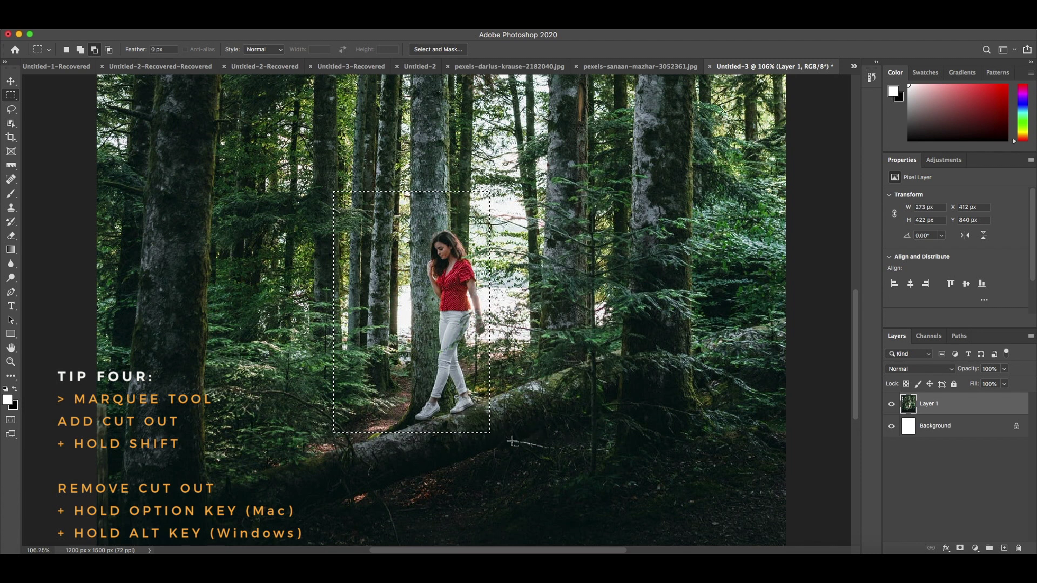
pyautogui.moveTo(319, 170); pyautogui.dragTo(428, 454)
# Step: Add a narrow strip back along the woman's left side of the selection
pyautogui.press('shift')
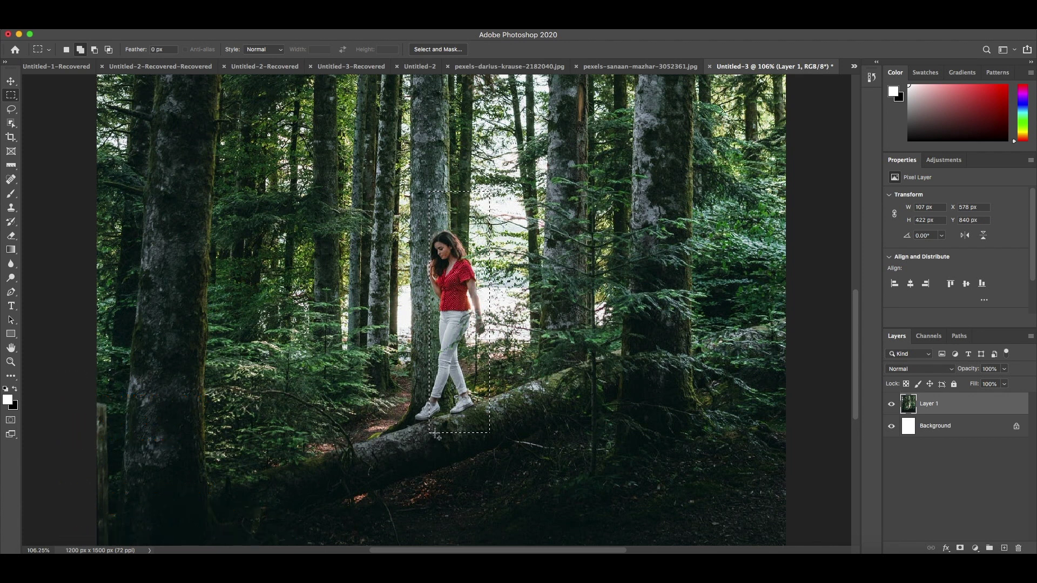
pyautogui.moveTo(434, 437); pyautogui.dragTo(409, 193)
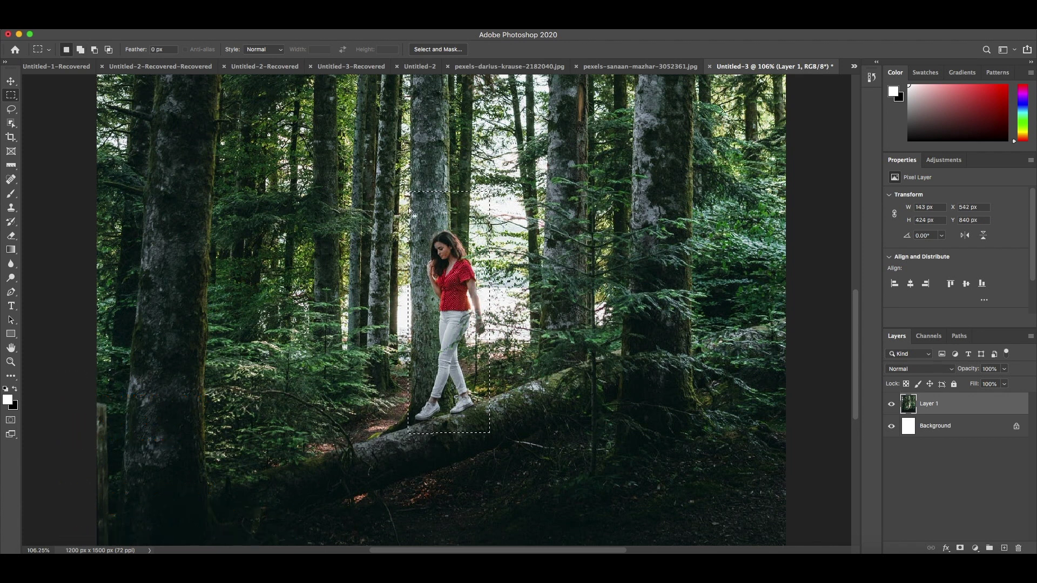
pyautogui.hscroll(2, 394, 208)
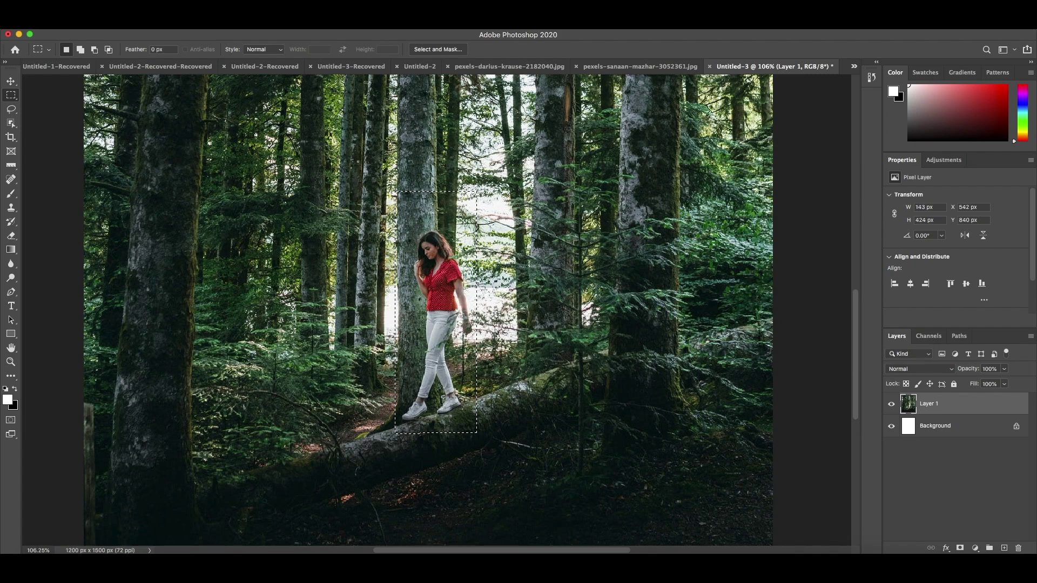